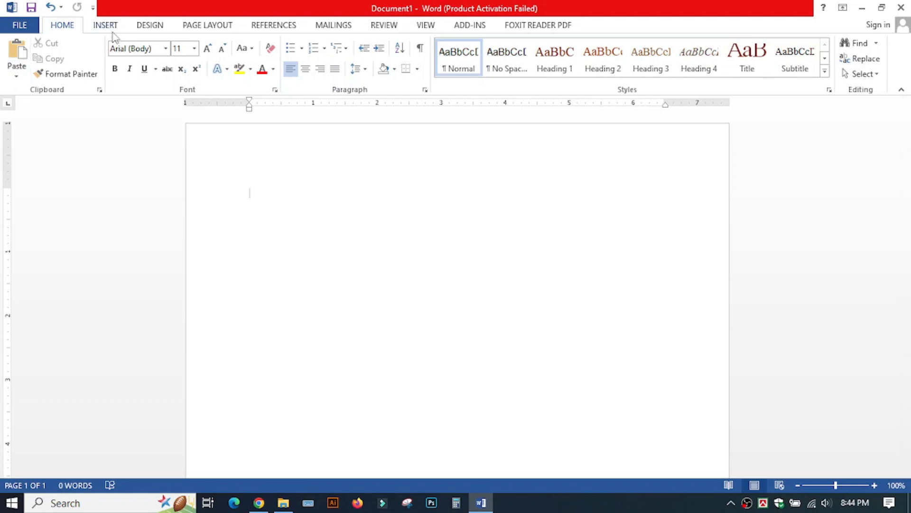
Step: Examine the gallery of text styles and the document formatting options for themes and style sets
click(140, 30)
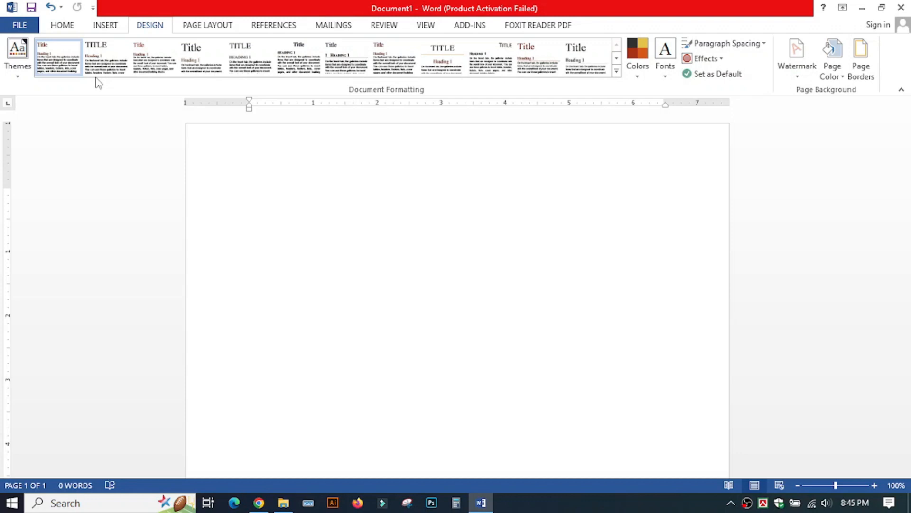
click(62, 26)
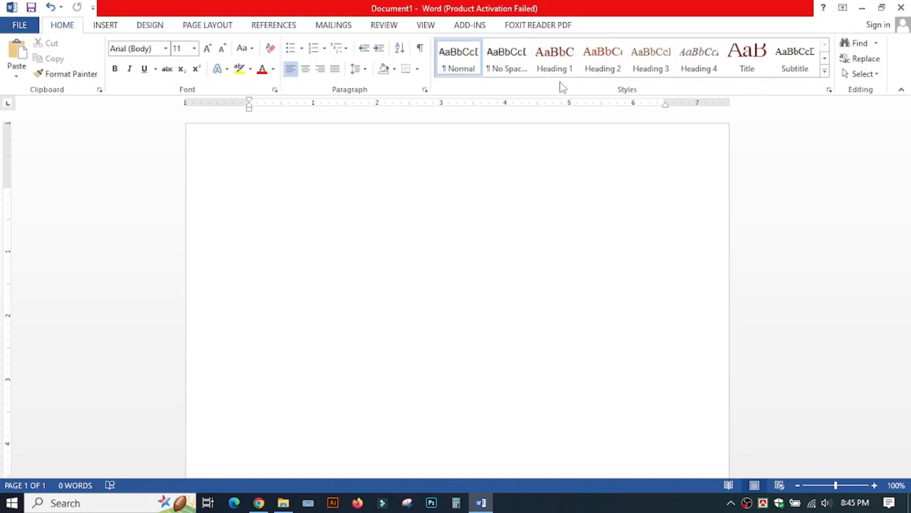
click(825, 70)
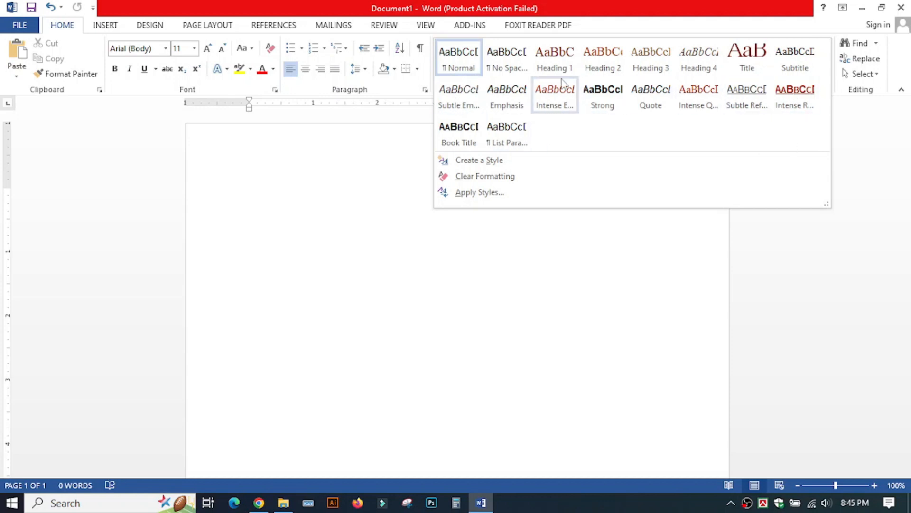
click(160, 26)
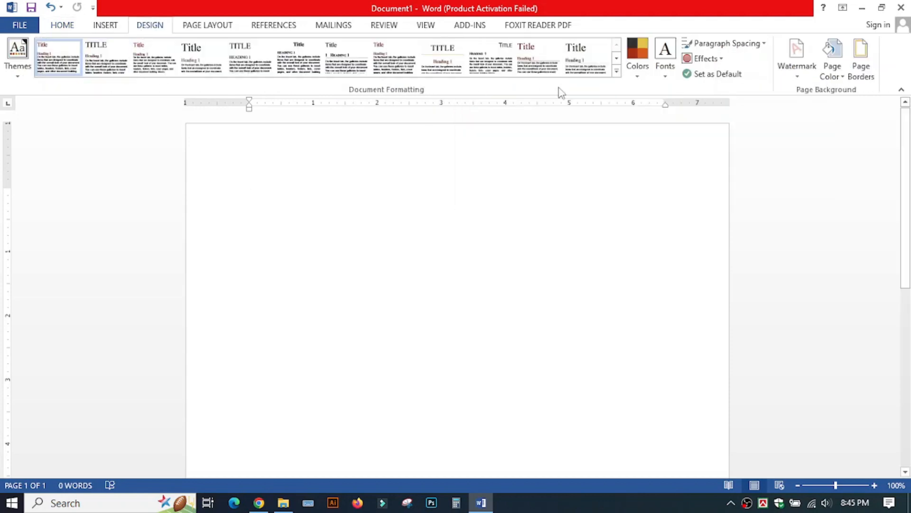
click(78, 26)
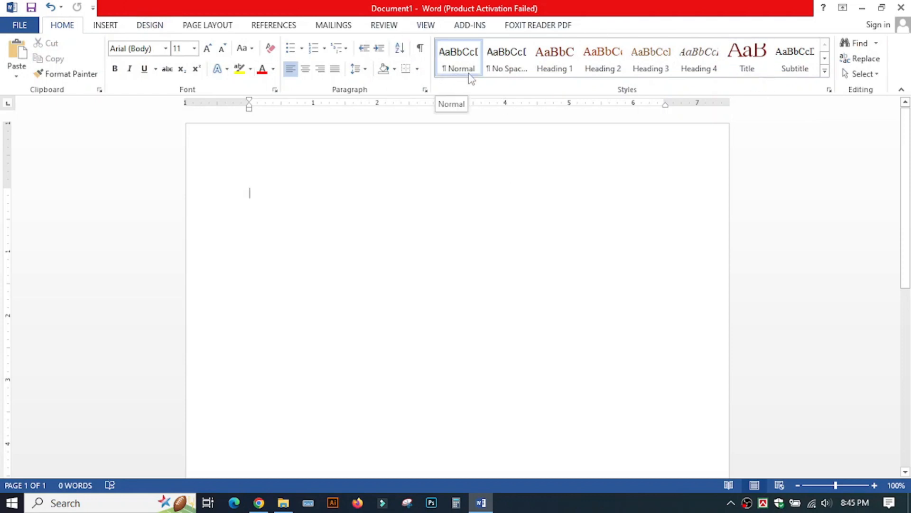
click(825, 71)
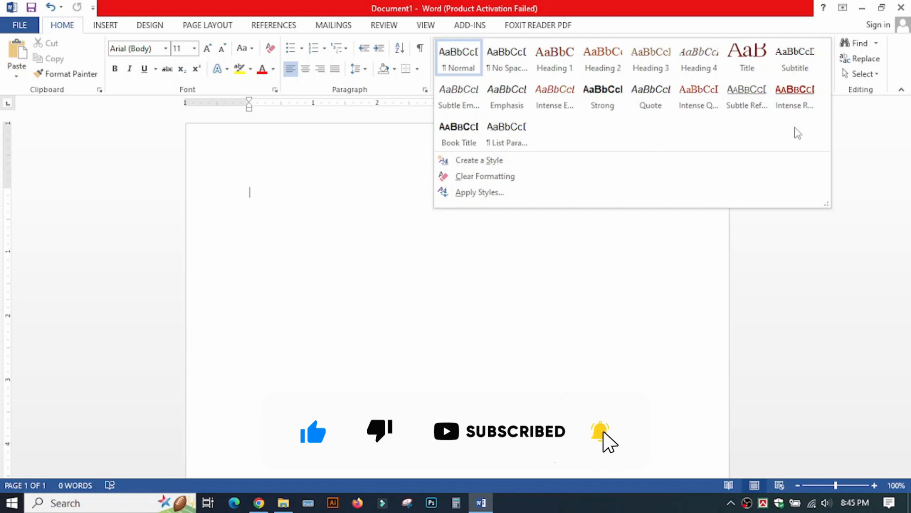
click(840, 114)
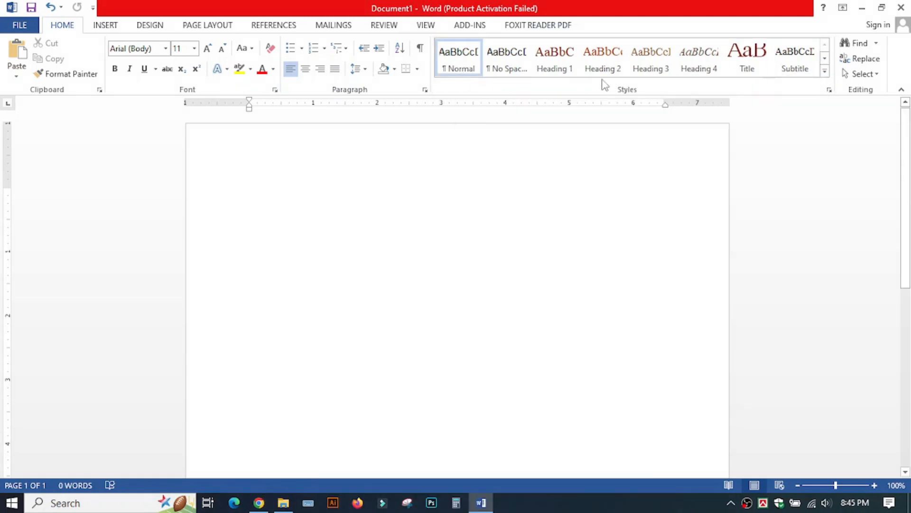
click(149, 27)
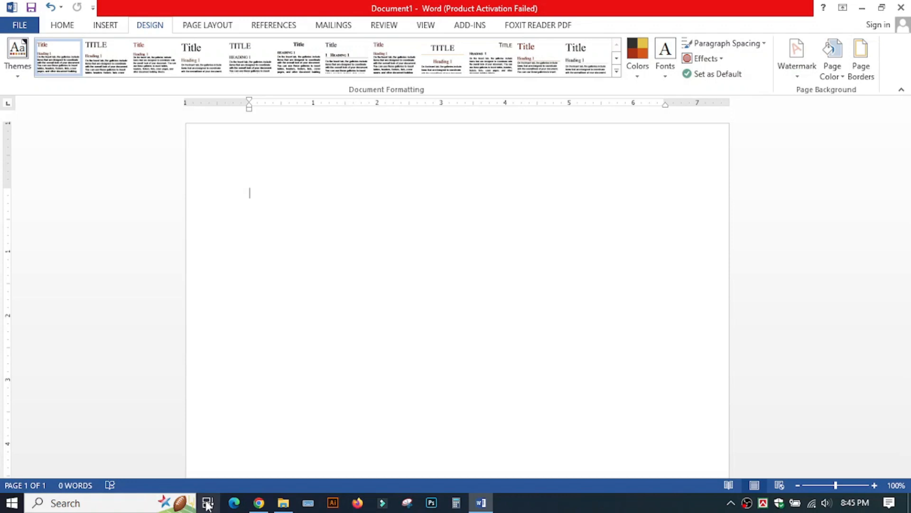
Step: Copy the "What is Lorem Ipsum?" heading and its paragraph from lipsum.com in Chrome and paste them into the blank Word document
click(258, 503)
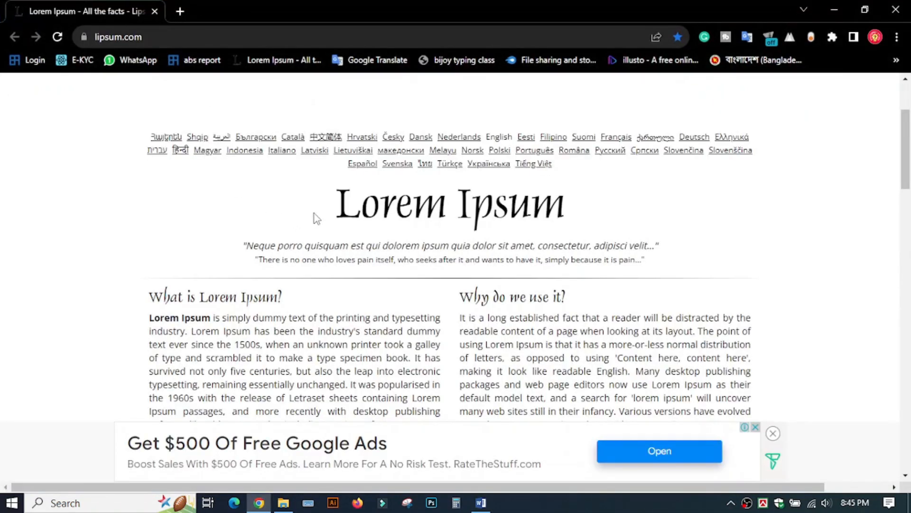
drag(151, 293, 437, 411)
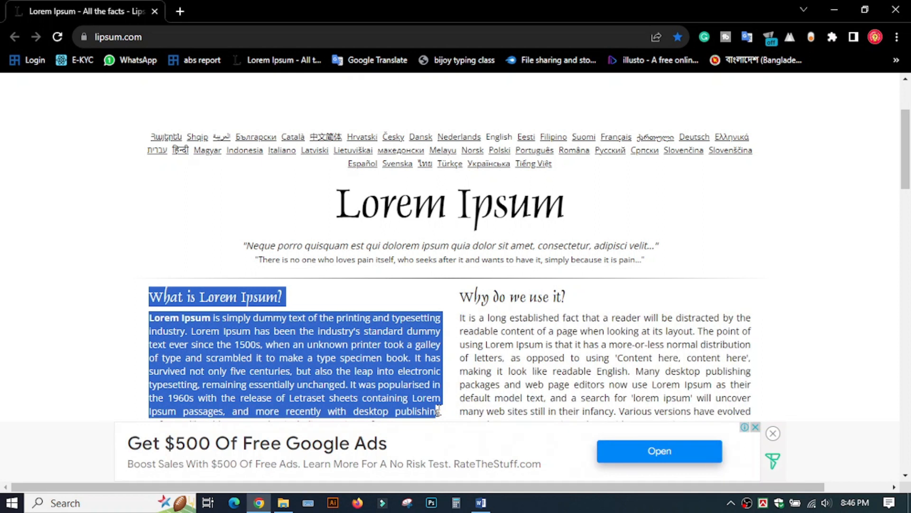
key(ctrl+c)
key(alt+Tab)
right_click(259, 190)
click(323, 248)
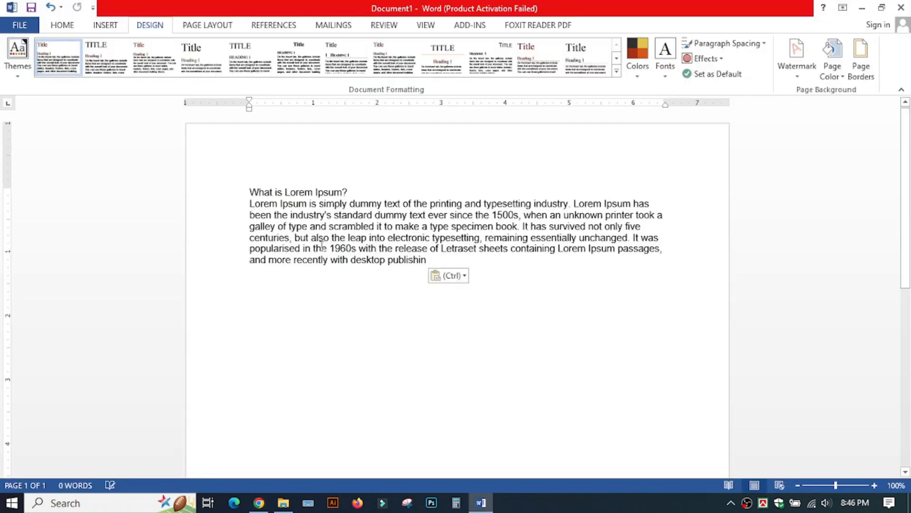
Step: Lengthen the sample text by pasting additional copies of the Lorem Ipsum paragraph
key(ctrl+v)
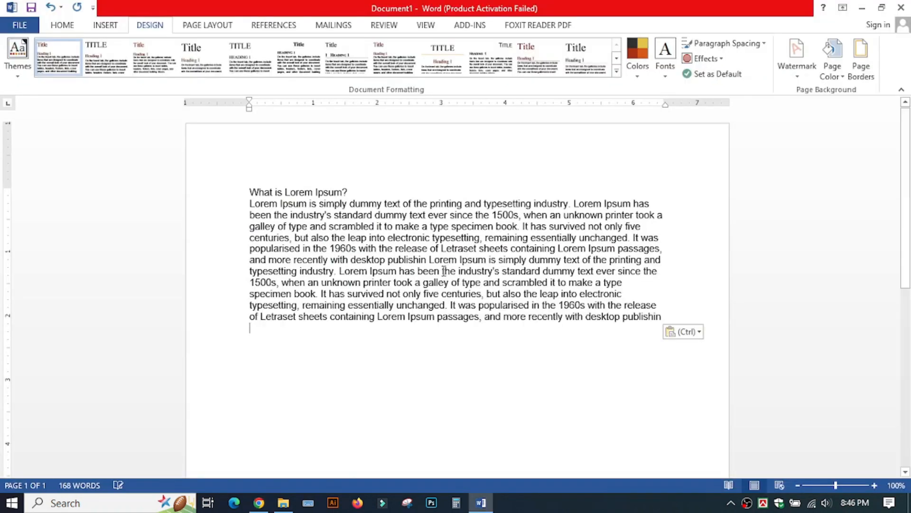
click(441, 261)
key(ctrl+v)
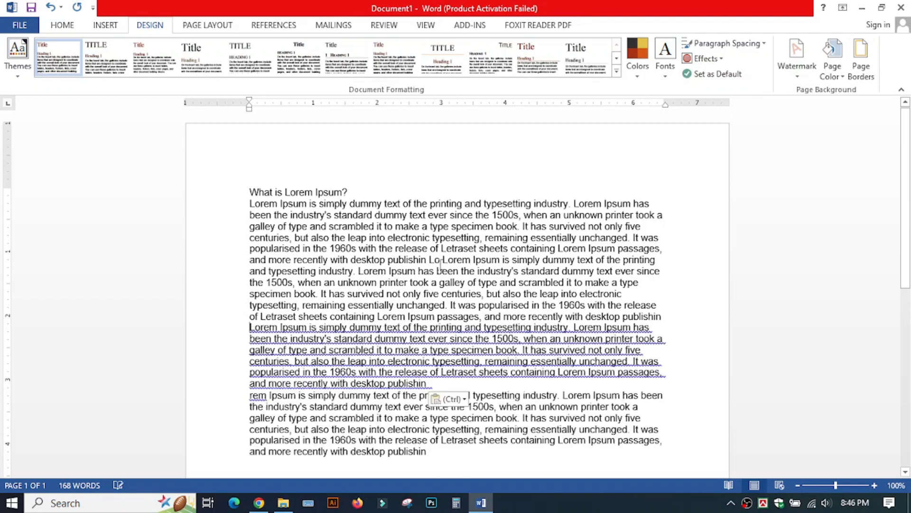
key(ctrl+v)
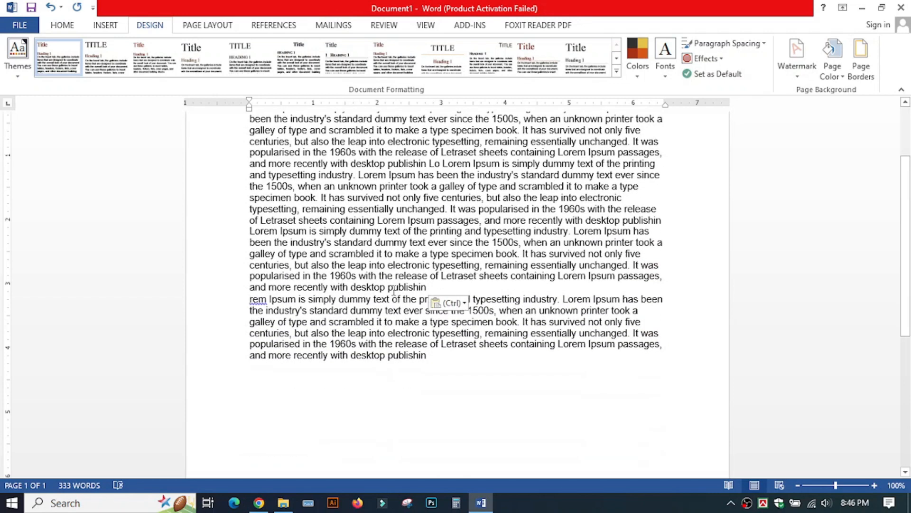
Step: Split the lower text into separate paragraphs after "make a type specimen book.", "into electronic typesetting," and "ever since the 1500s,"
click(523, 254)
key(Return)
key(Return)
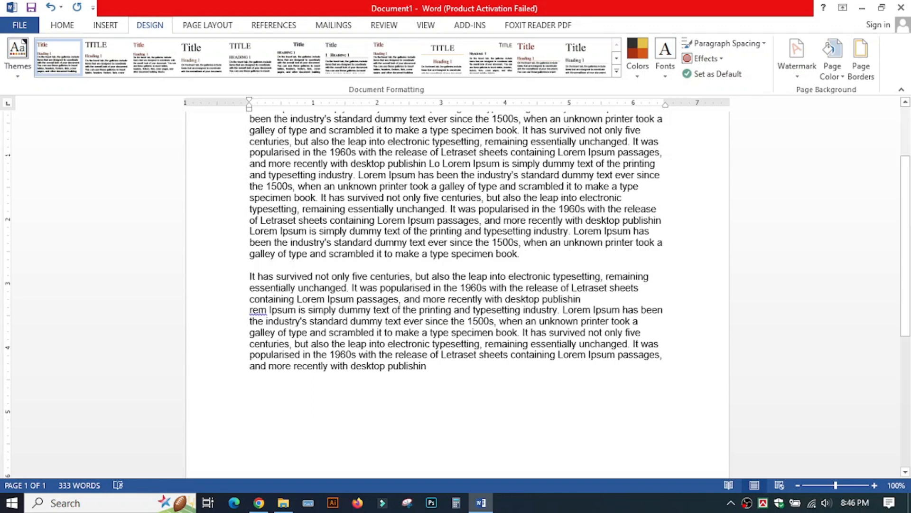
click(603, 277)
key(Return)
key(Return)
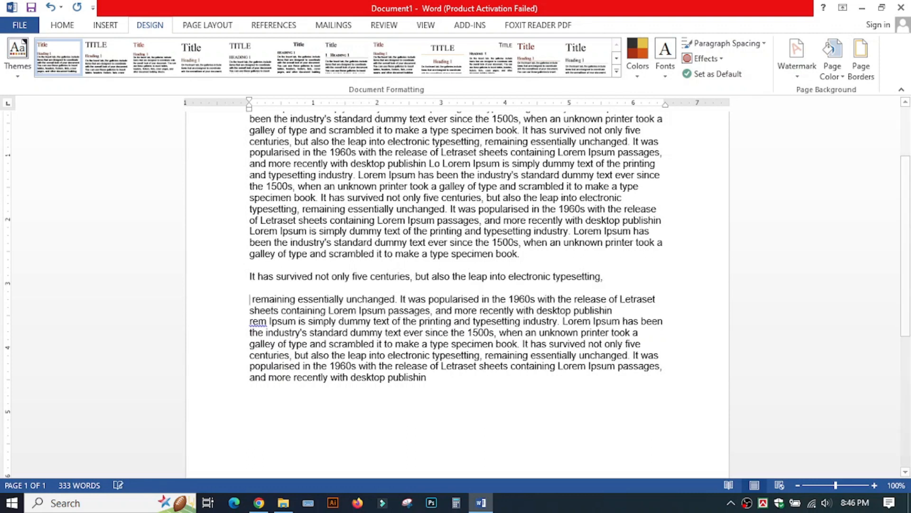
click(501, 333)
key(Return)
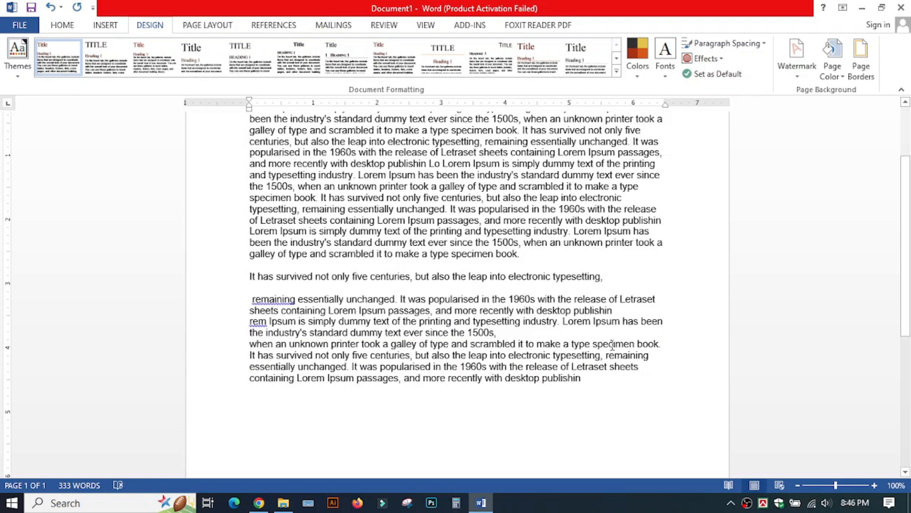
Step: Isolate "when an unknown printer took a galley of type" as its own line with blank lines around it
click(449, 343)
key(Return)
key(Return)
click(250, 344)
key(Return)
Step: Copy "Lorem Ipsum" from the first line and paste it as a title line above, separated by a blank line
scroll(271, 323, up, 3)
drag(286, 191, 343, 191)
key(ctrl+c)
click(250, 192)
key(Return)
key(Return)
click(251, 191)
key(ctrl+v)
click(471, 385)
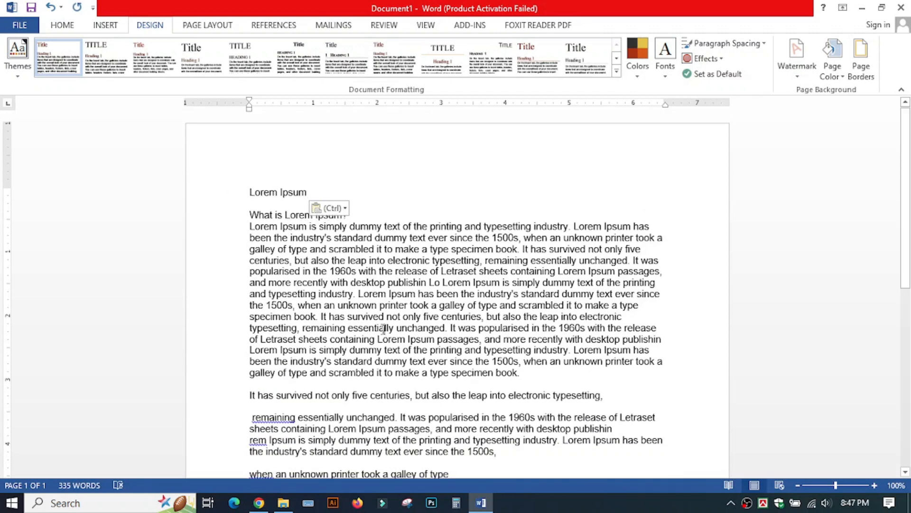
Step: Examine the sample text, the available document themes and the theme fonts for headings and body
scroll(334, 271, down, 3)
scroll(335, 272, up, 3)
mouse_move(315, 192)
mouse_down()
mouse_move(234, 186)
mouse_move(303, 187)
mouse_up()
click(249, 191)
click(337, 315)
drag(244, 189, 573, 462)
click(406, 294)
click(14, 75)
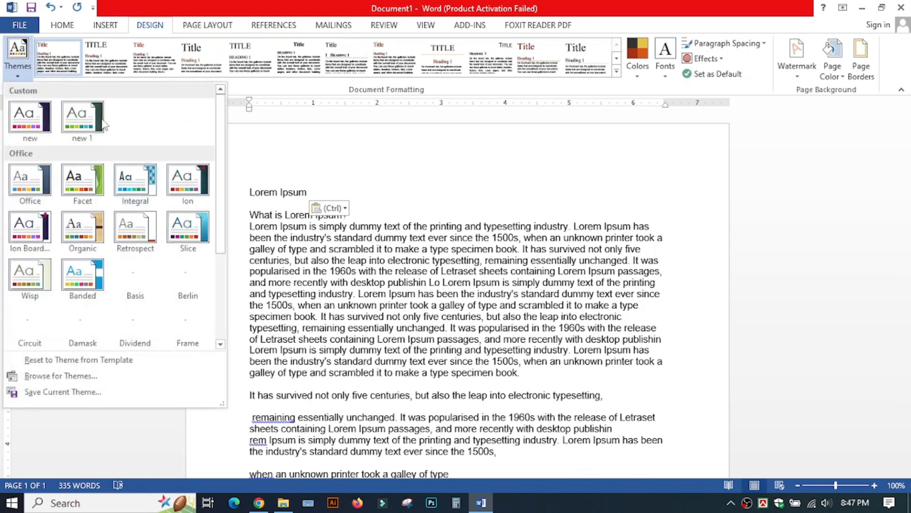
click(518, 246)
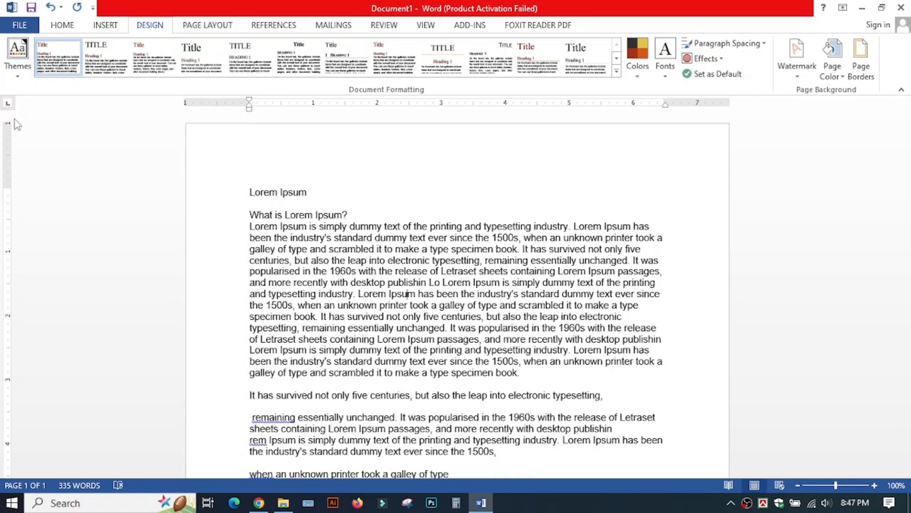
click(72, 27)
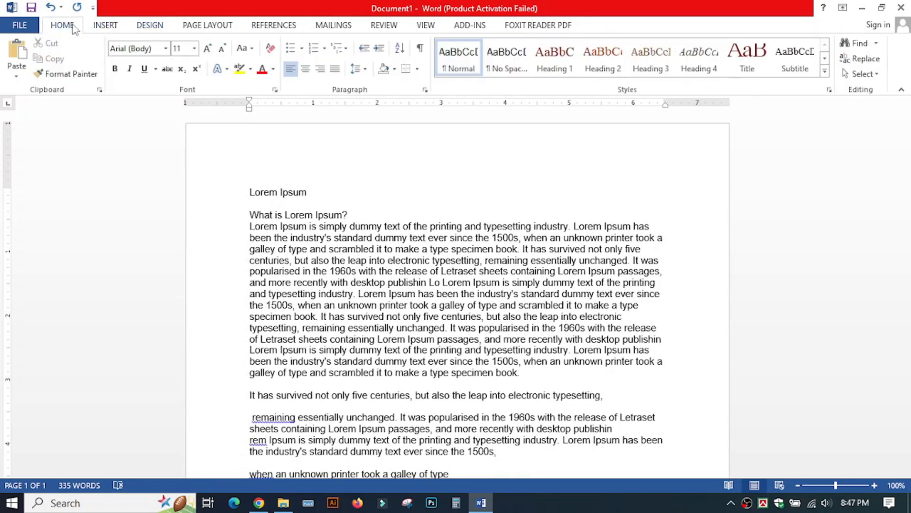
click(165, 48)
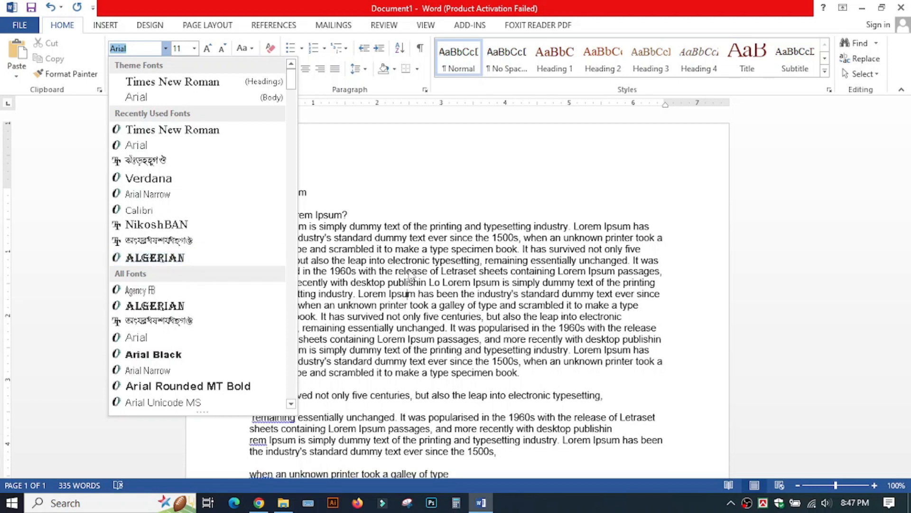
click(454, 267)
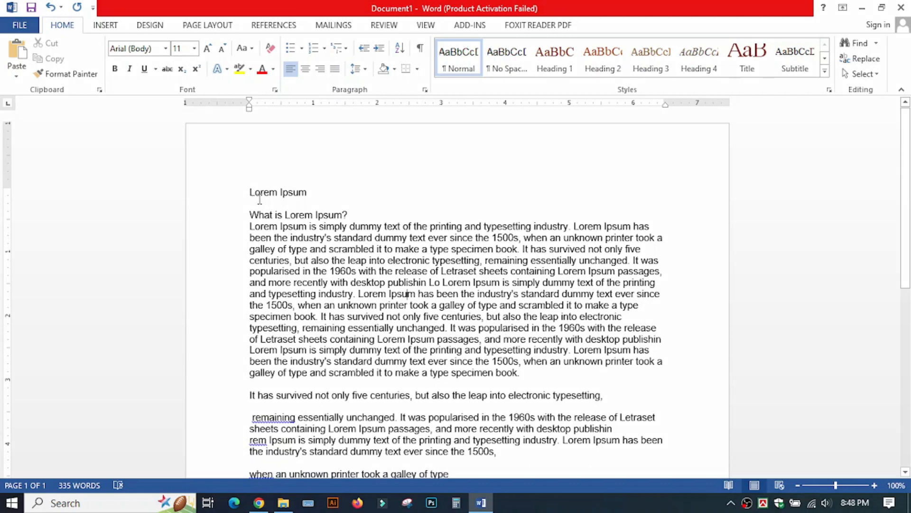
key(ctrl+v)
drag(250, 190, 518, 372)
click(362, 283)
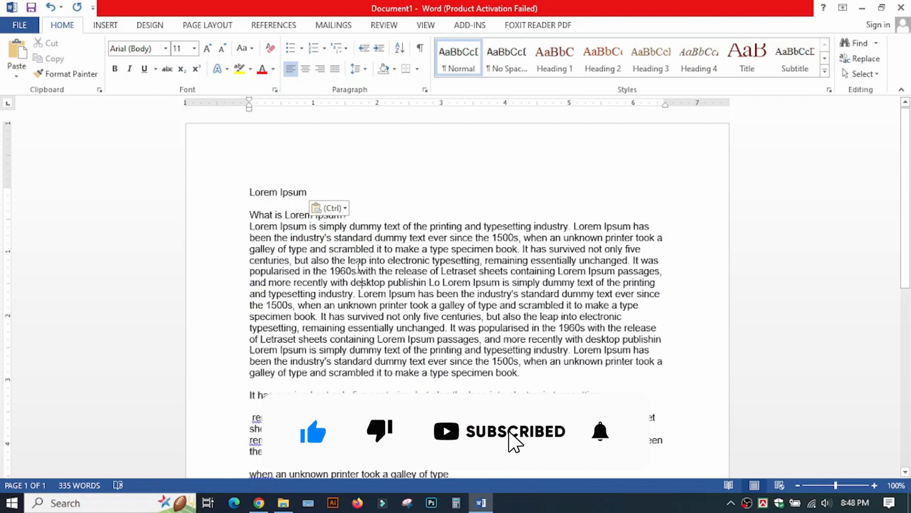
Step: Preview themes on the opening text and try several style sets, finishing with the one that has a red title and red heading
drag(250, 191, 528, 374)
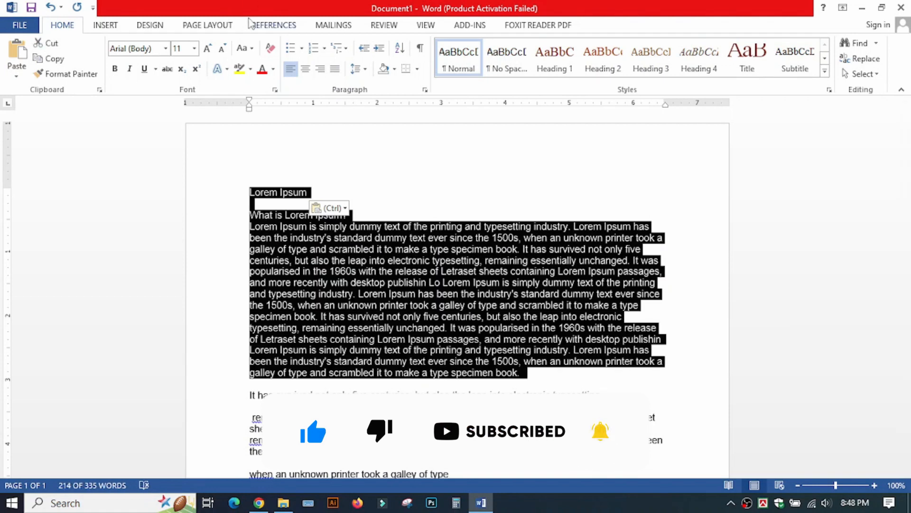
click(150, 24)
click(21, 61)
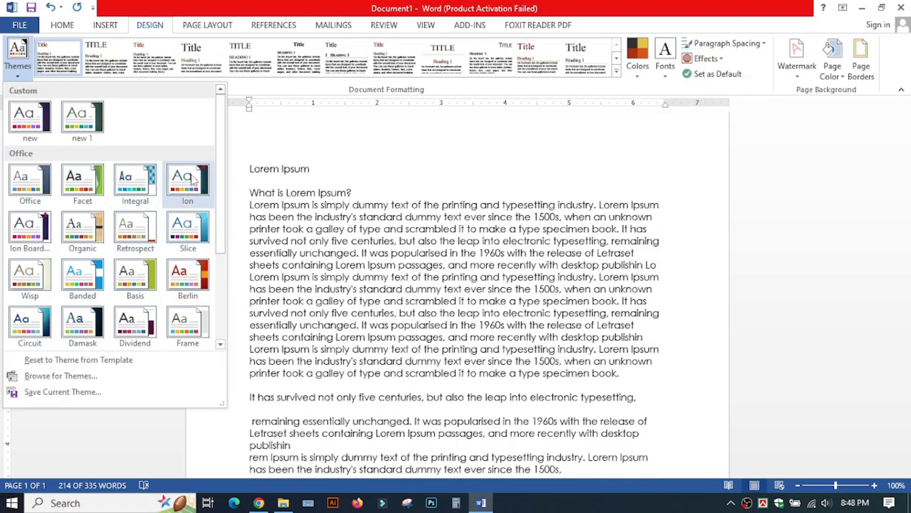
click(315, 54)
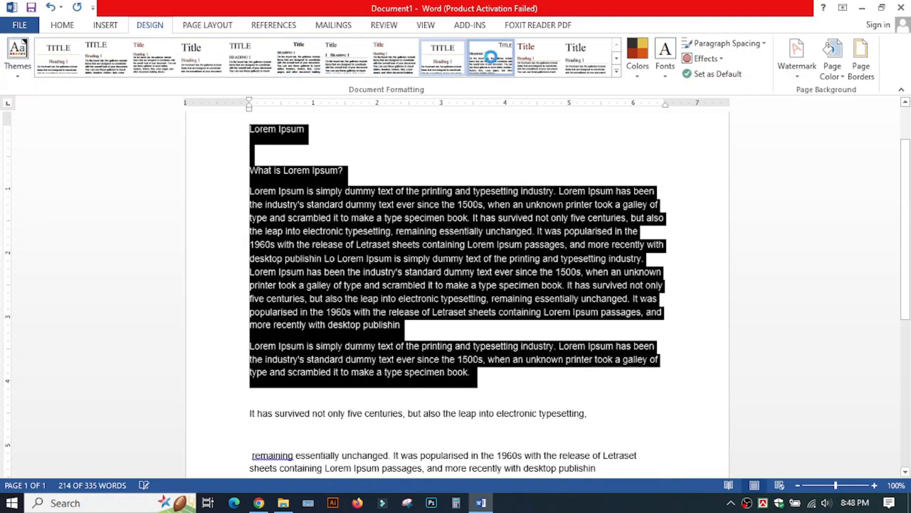
click(237, 50)
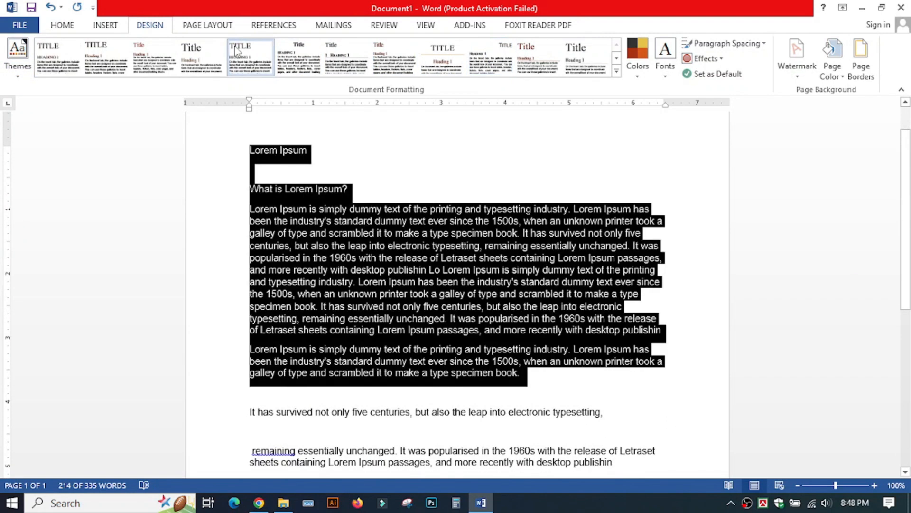
click(551, 71)
click(313, 226)
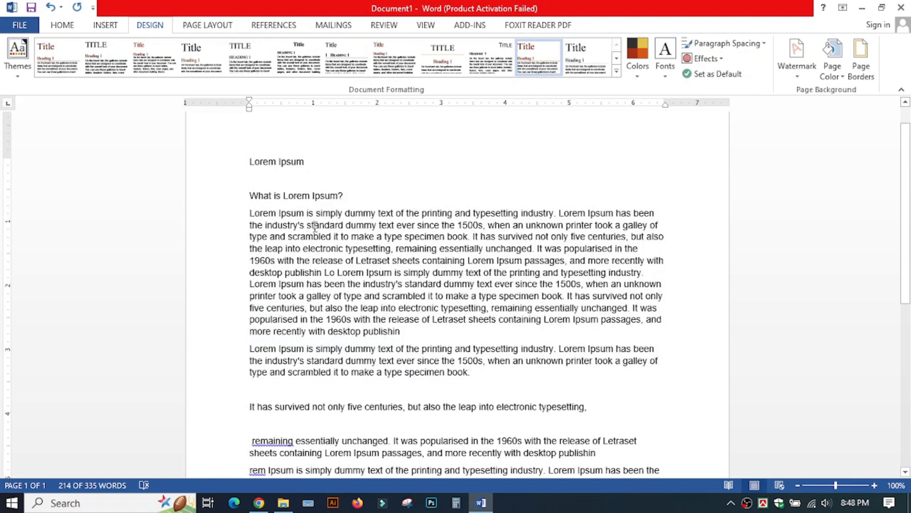
Step: Apply the Title style to the "Lorem Ipsum" line at the start of the document
drag(251, 157, 306, 165)
click(475, 372)
click(338, 261)
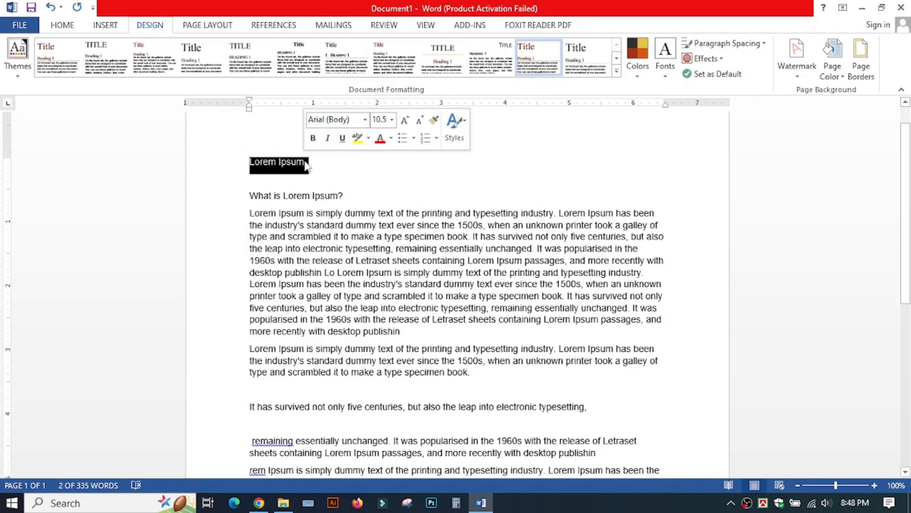
click(310, 195)
drag(309, 167, 234, 159)
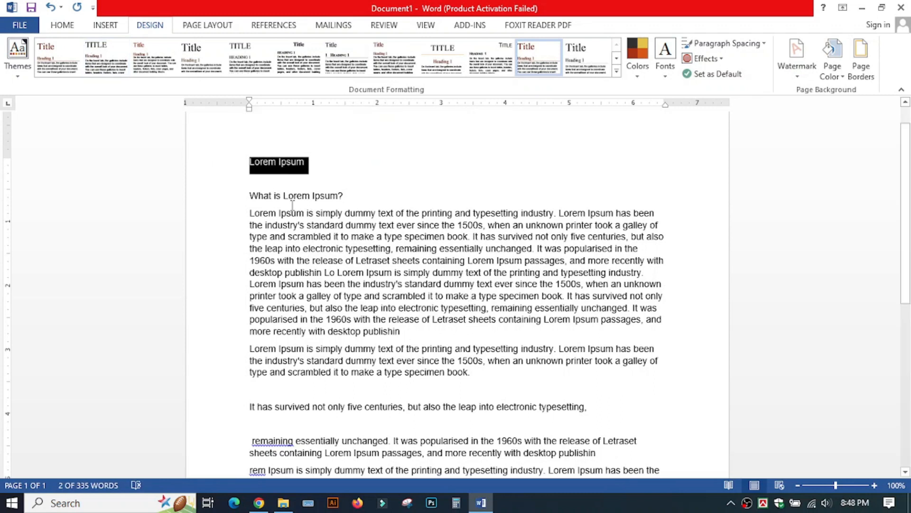
click(62, 24)
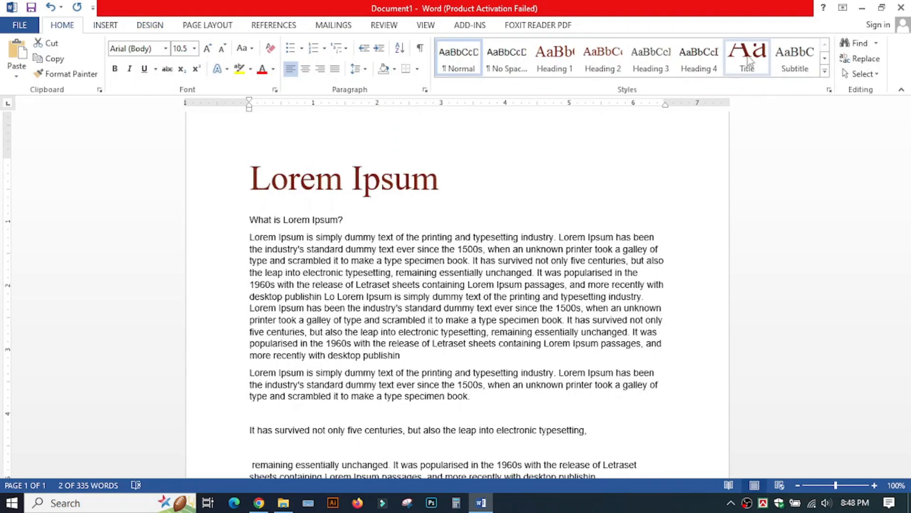
click(747, 56)
click(409, 266)
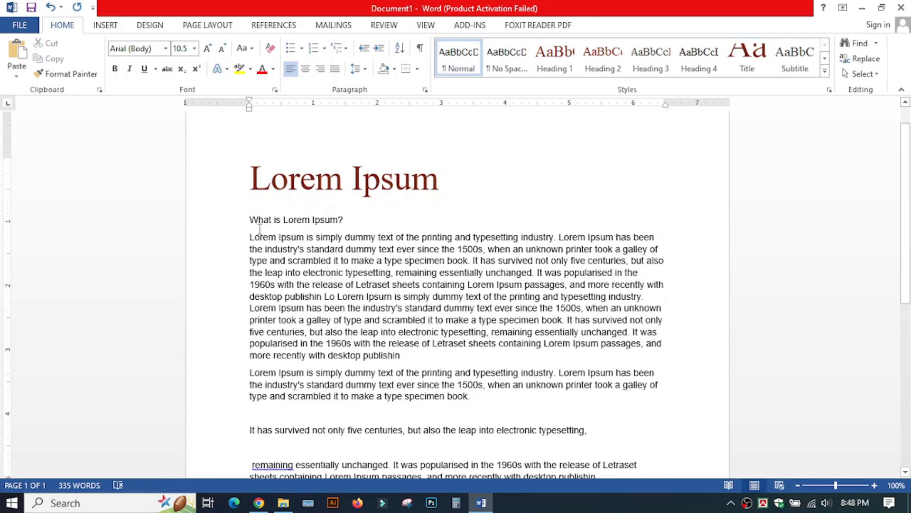
Step: Apply the Heading 1 style to the "What is Lorem Ipsum?" line
drag(256, 222, 345, 220)
click(341, 218)
triple_click(344, 219)
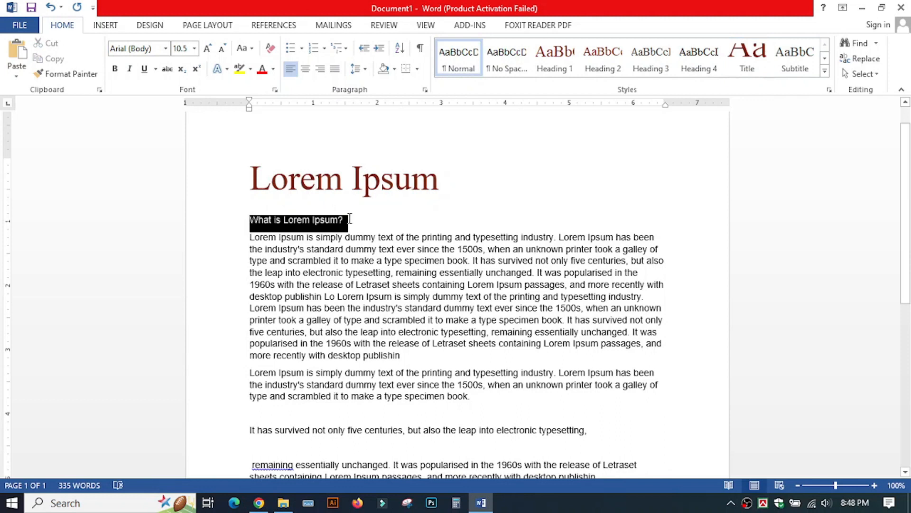
click(554, 60)
click(412, 324)
scroll(431, 306, down, 5)
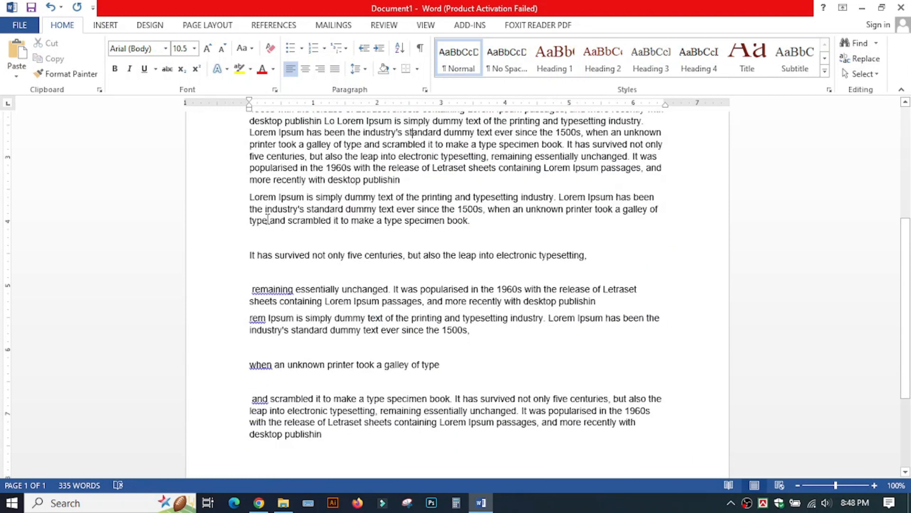
Step: Apply the Heading 1 style to the "It has survived not only five centuries" line
drag(251, 254, 611, 249)
click(552, 61)
click(421, 306)
Step: Apply the Heading 2 style to the "when an unknown printer took a galley of type" line
scroll(276, 283, down, 4)
click(248, 260)
drag(444, 261, 250, 261)
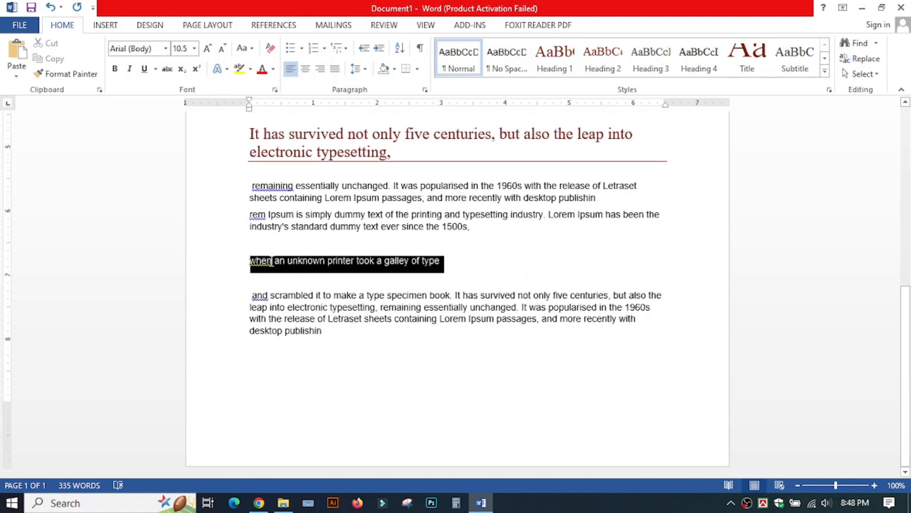
click(602, 62)
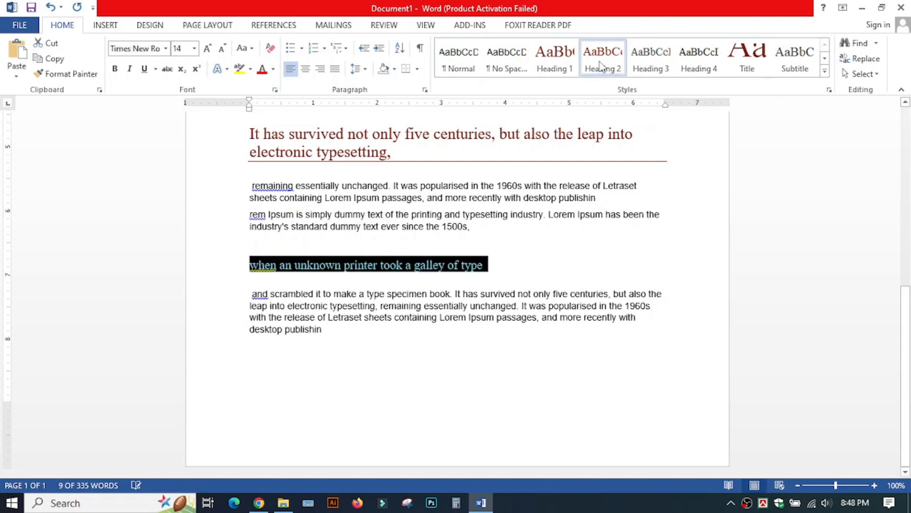
click(562, 244)
Step: Examine the whole page to compare how the title, headings and body paragraphs are formatted
ctrl+scroll(559, 244, down, 6)
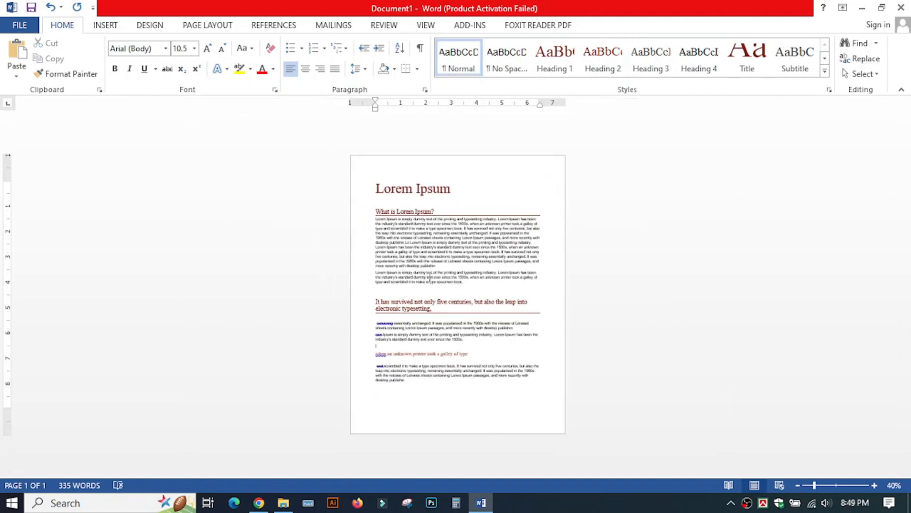
ctrl+scroll(430, 275, up, 2)
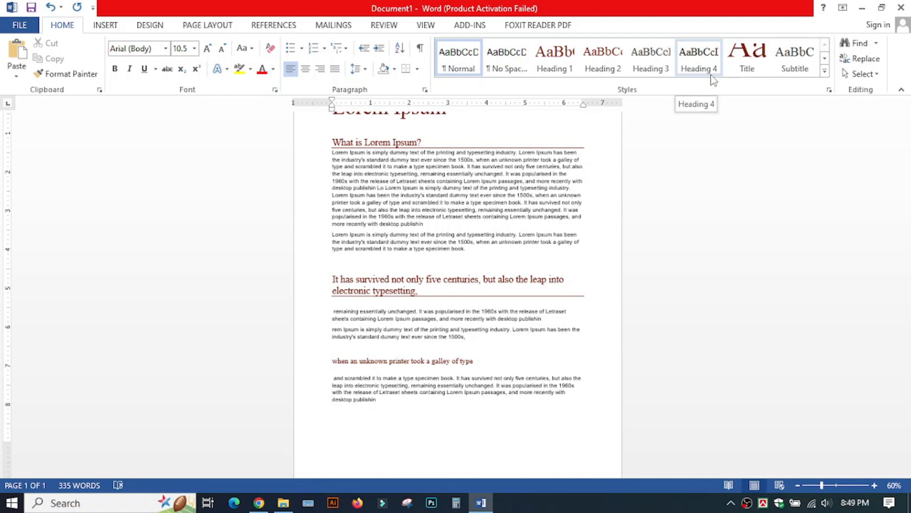
scroll(361, 208, up, 2)
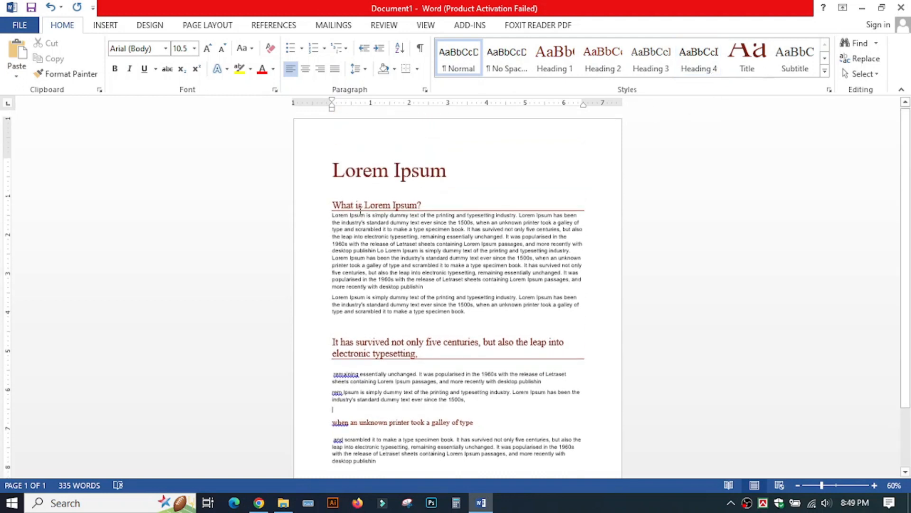
drag(332, 167, 477, 340)
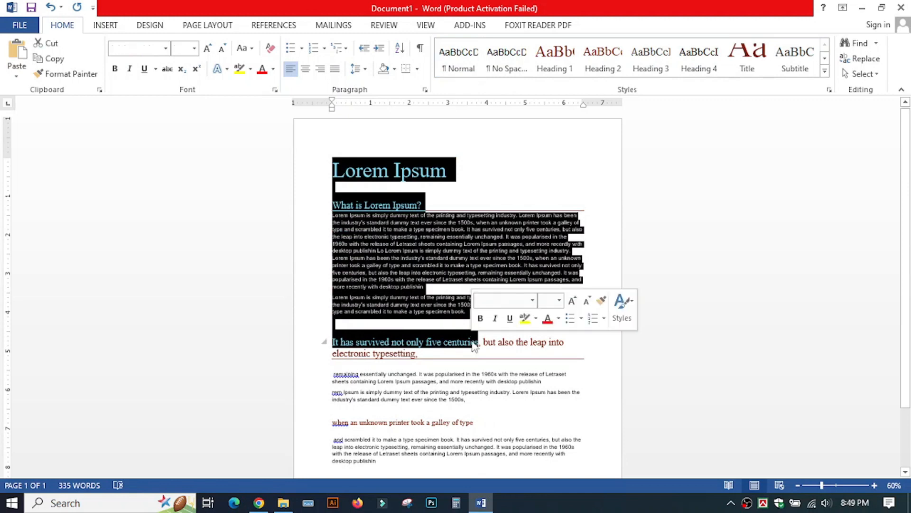
click(378, 213)
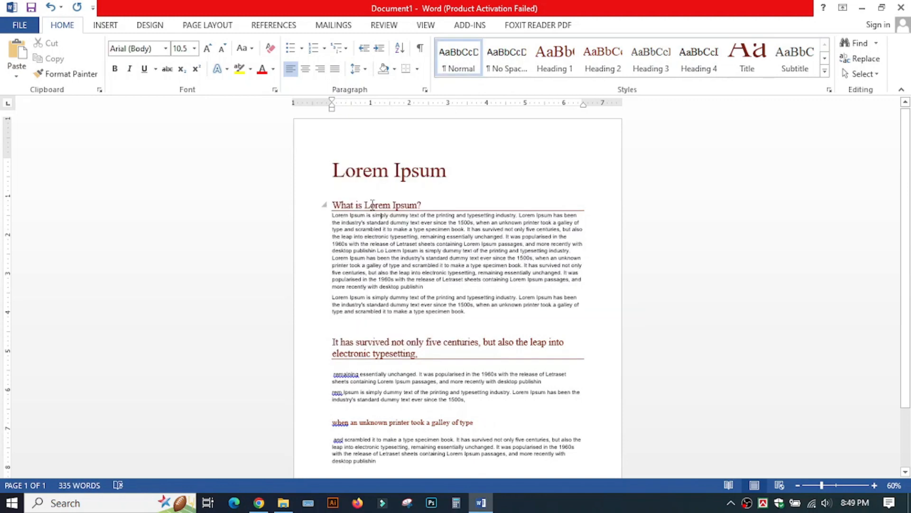
drag(333, 168, 434, 172)
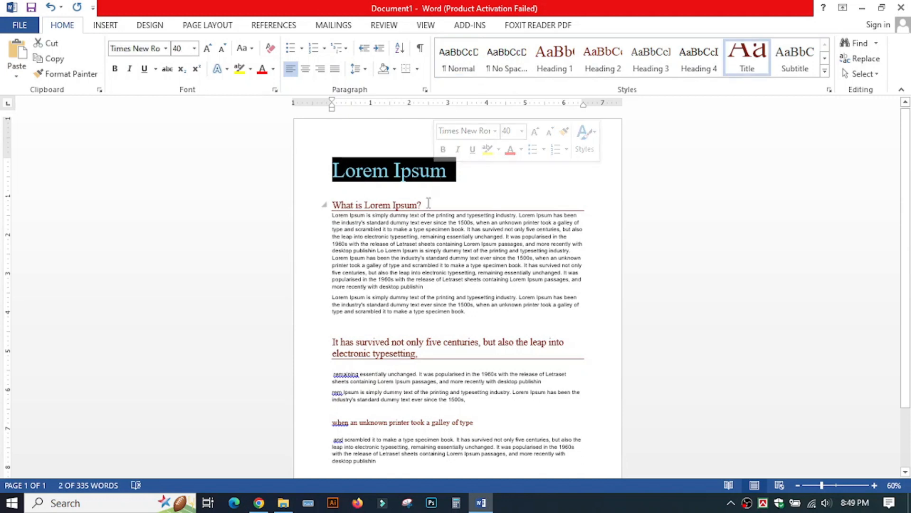
drag(334, 350, 415, 354)
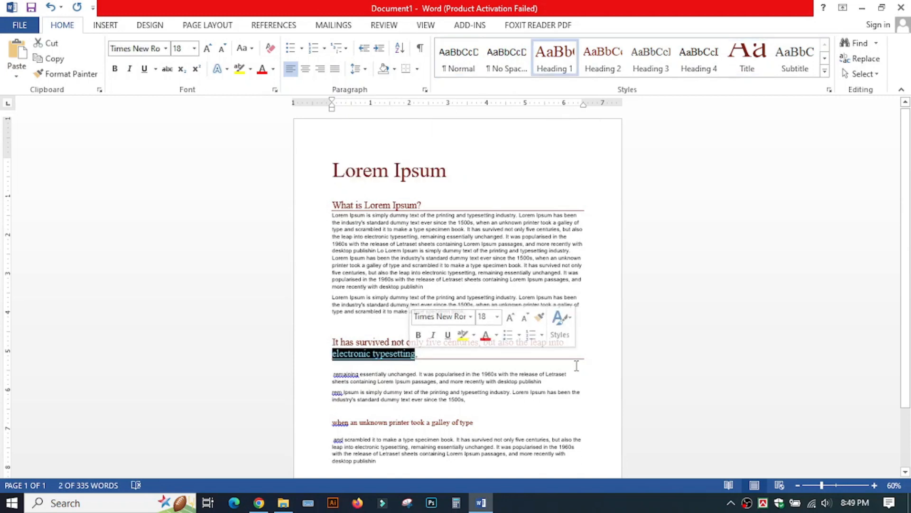
click(371, 244)
Step: Apply the Facet theme to the document
drag(425, 204, 333, 167)
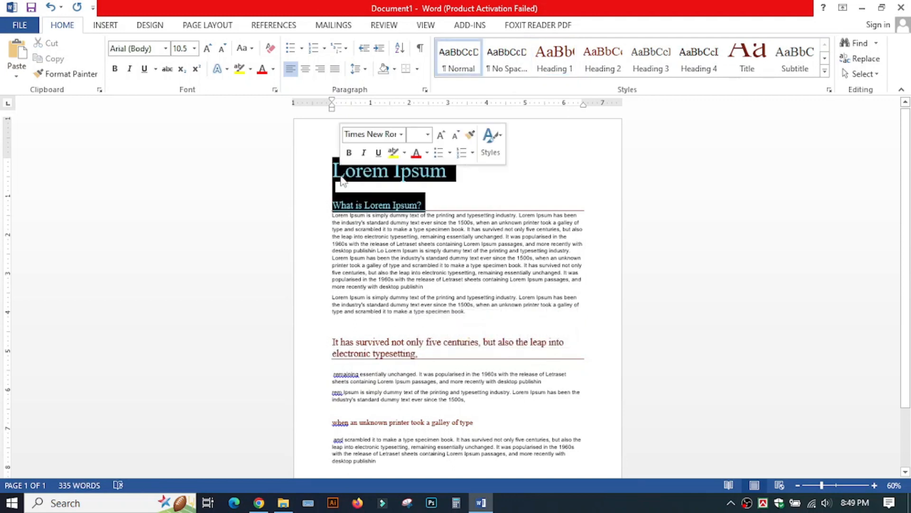
click(150, 26)
click(17, 55)
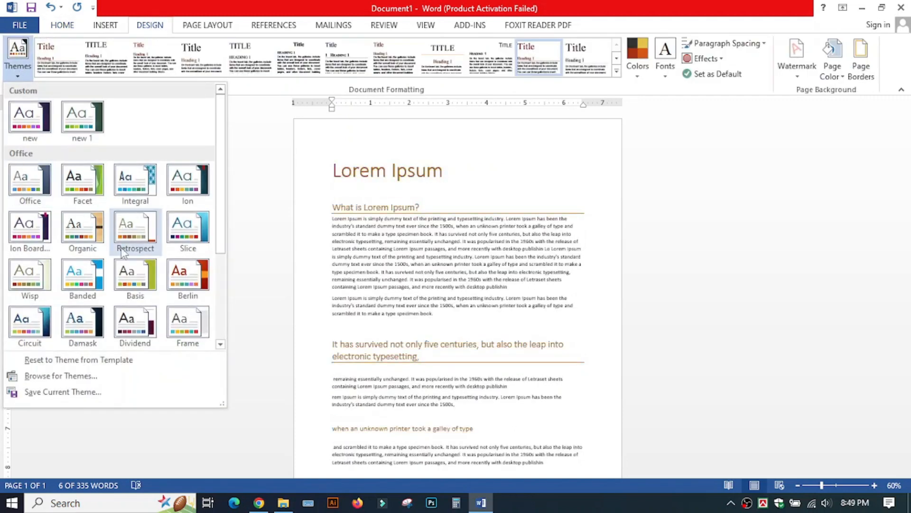
click(84, 186)
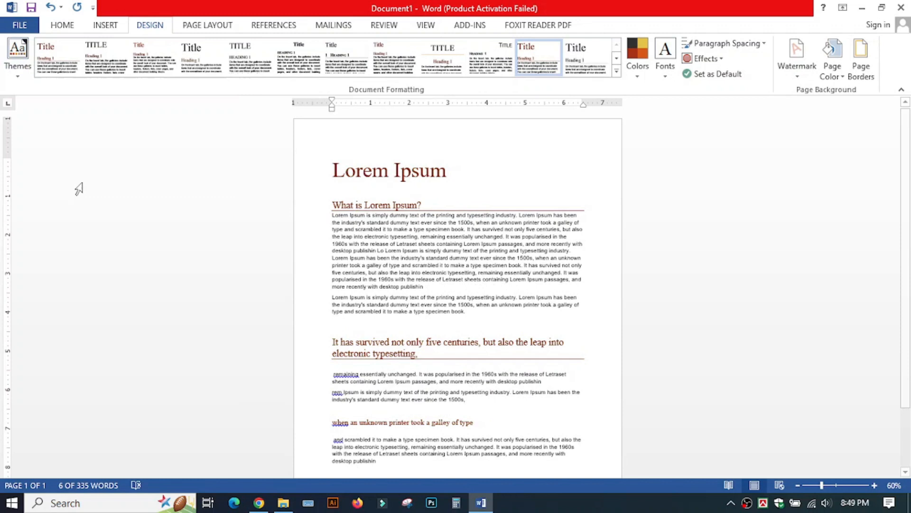
click(371, 202)
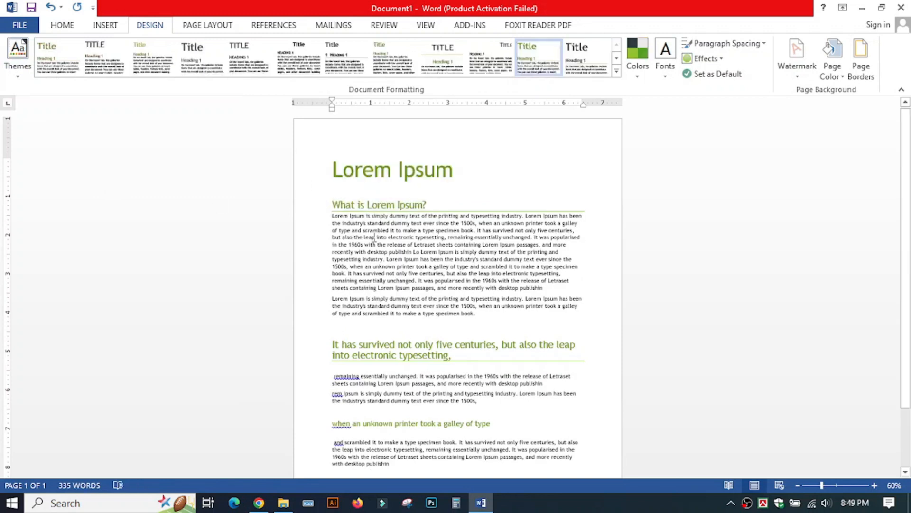
Step: Apply the style set with a centered black title, uppercase Heading 1 lines and justified body text
drag(430, 207, 332, 205)
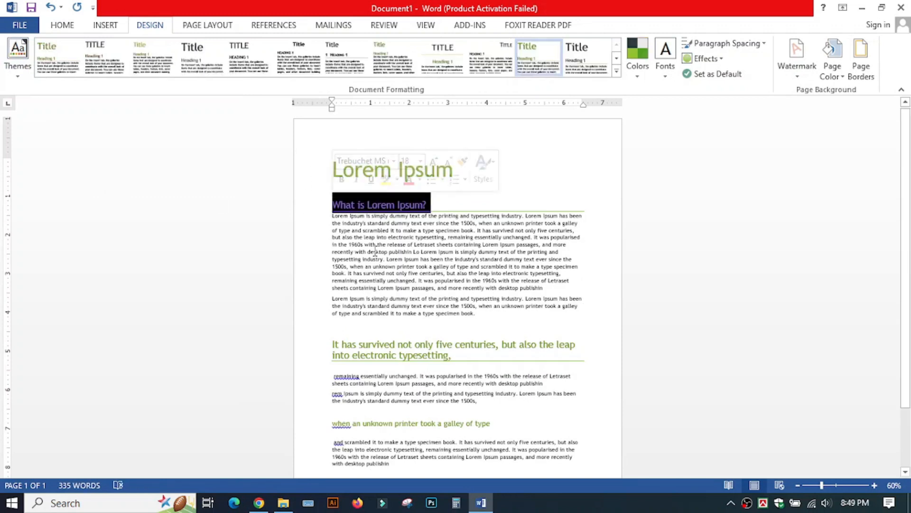
click(417, 266)
drag(489, 317, 335, 215)
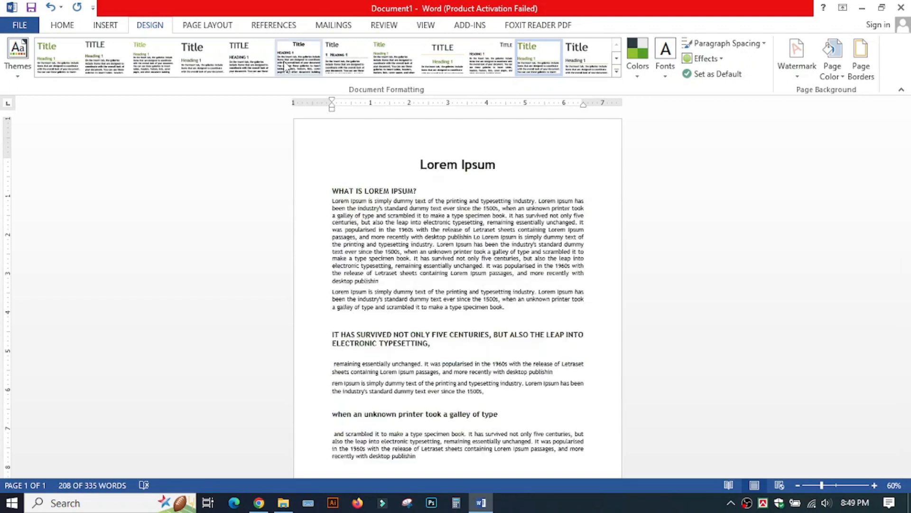
click(292, 64)
click(499, 280)
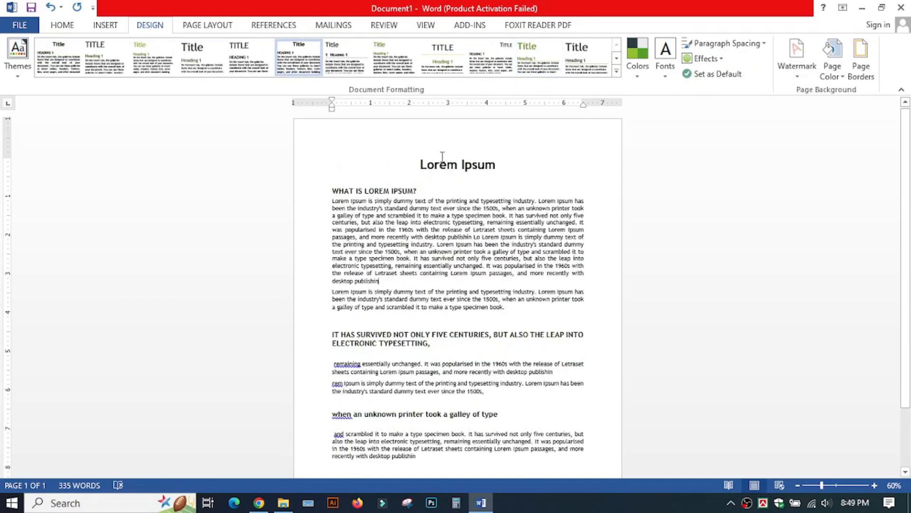
Step: Apply the Berlin theme to the document and check the title, headings and body text
drag(422, 164, 503, 307)
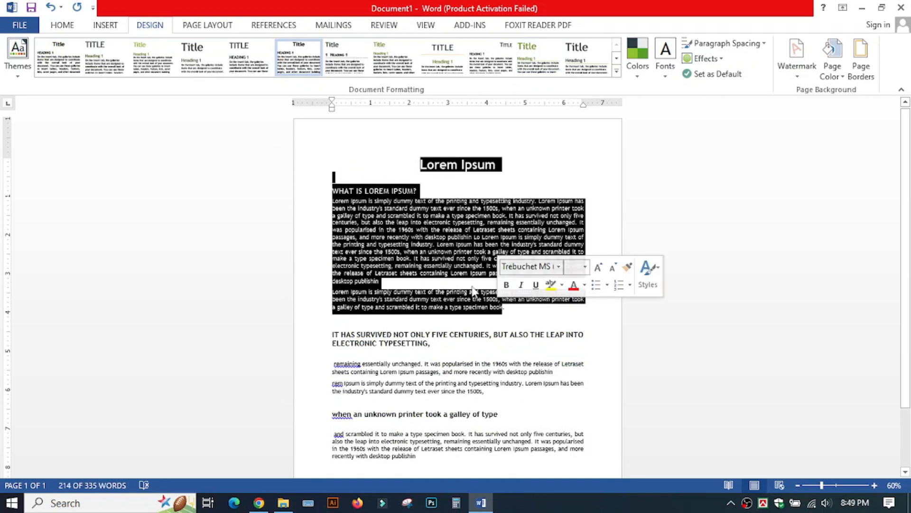
click(18, 57)
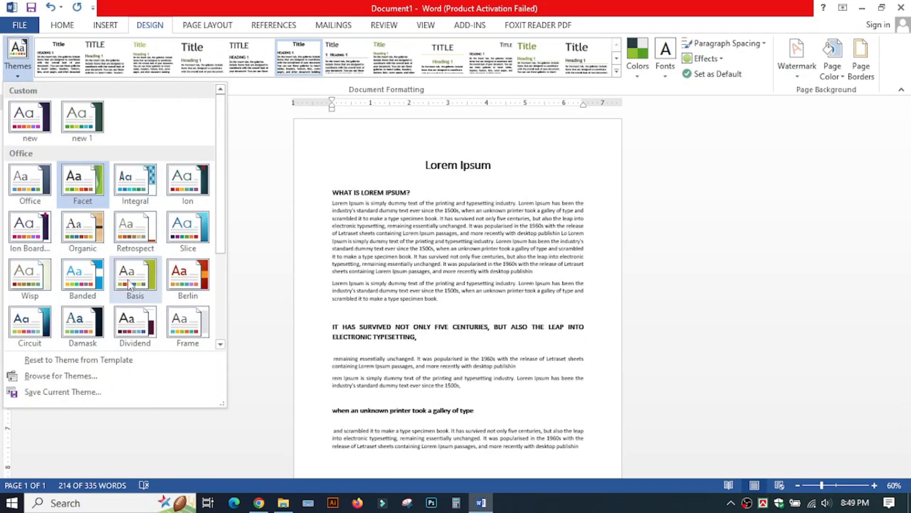
click(177, 276)
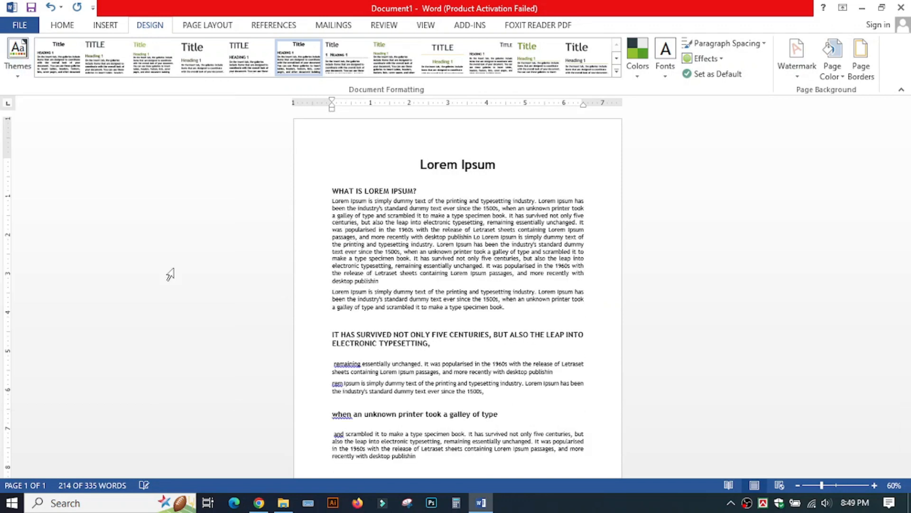
click(422, 171)
drag(416, 159, 451, 356)
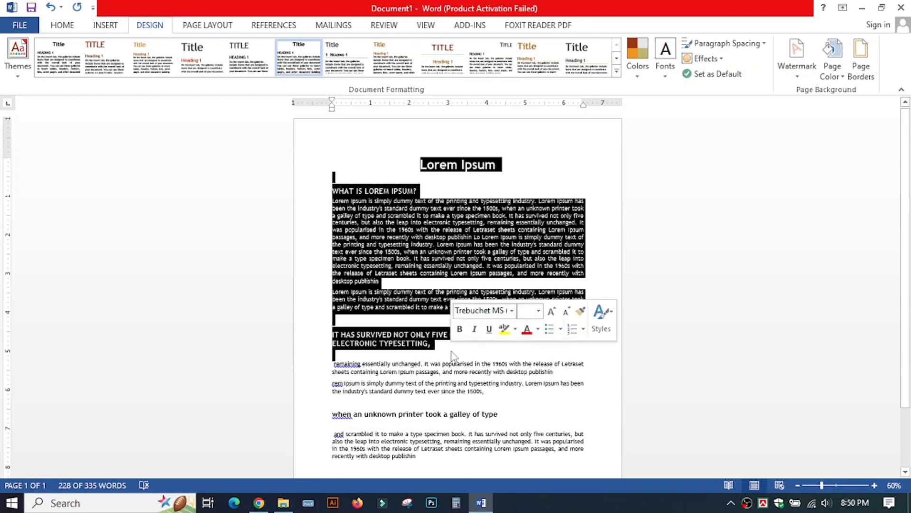
click(444, 327)
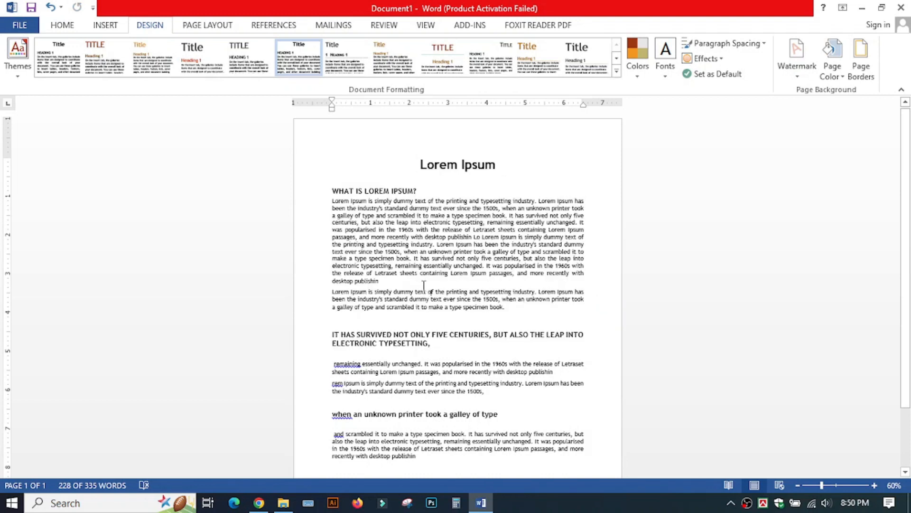
Step: Examine the font and available styles for the "What is Lorem Ipsum?" heading, along with the document theme gallery
click(63, 26)
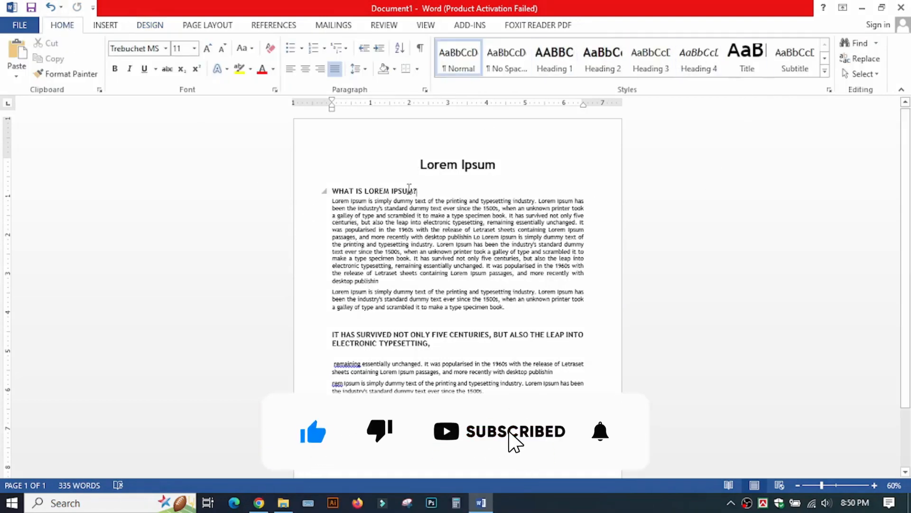
drag(406, 190, 326, 190)
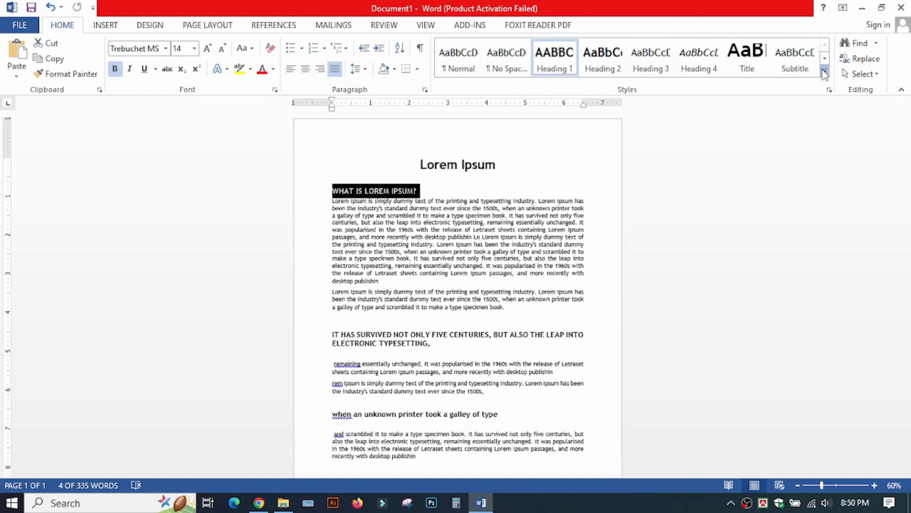
click(825, 71)
key(Escape)
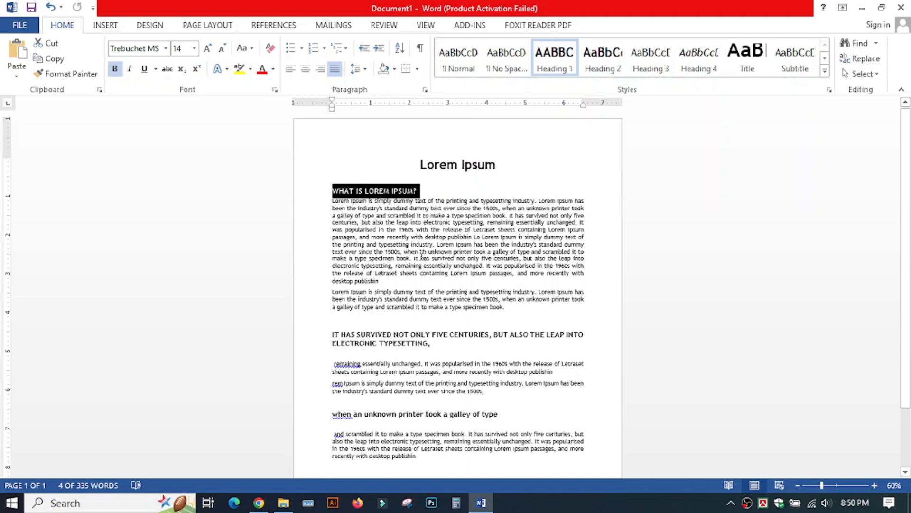
click(150, 26)
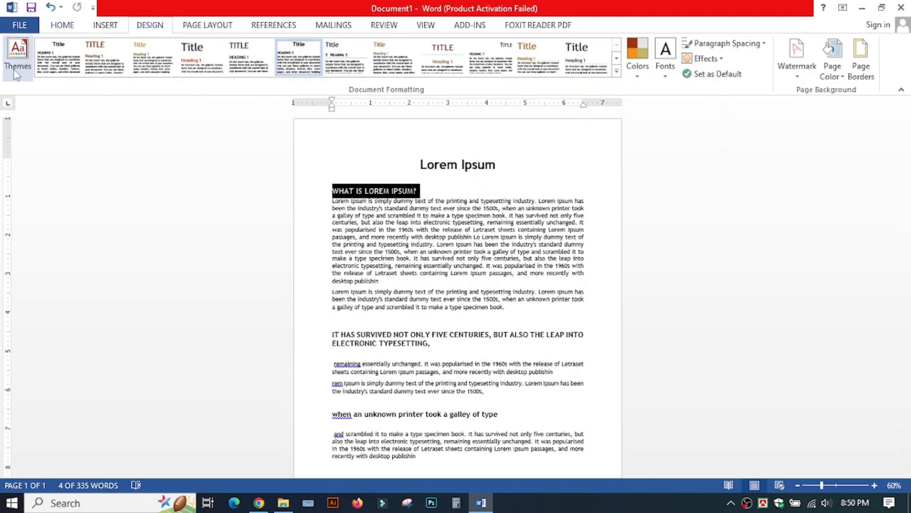
click(17, 55)
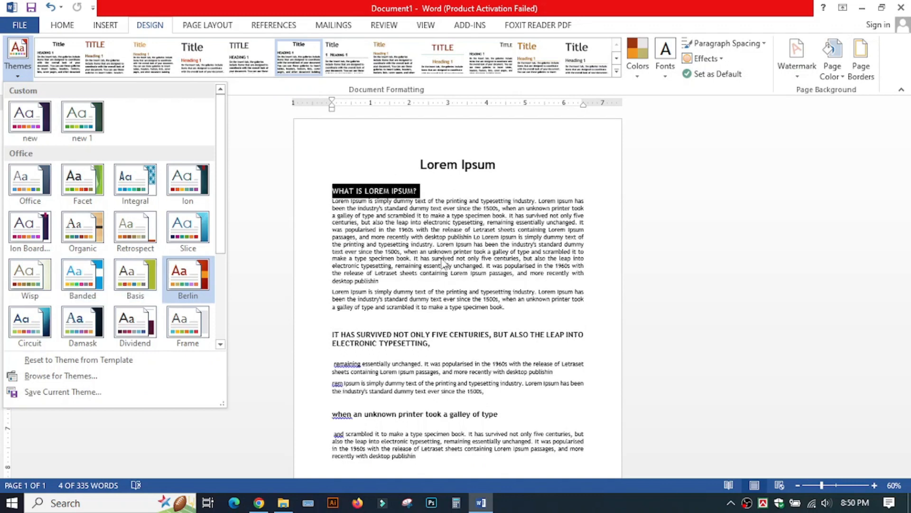
click(73, 27)
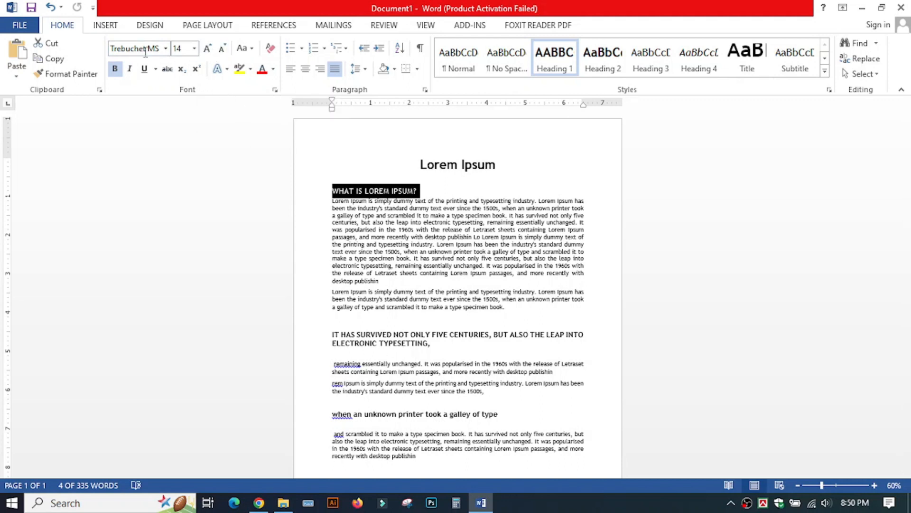
click(150, 26)
click(17, 75)
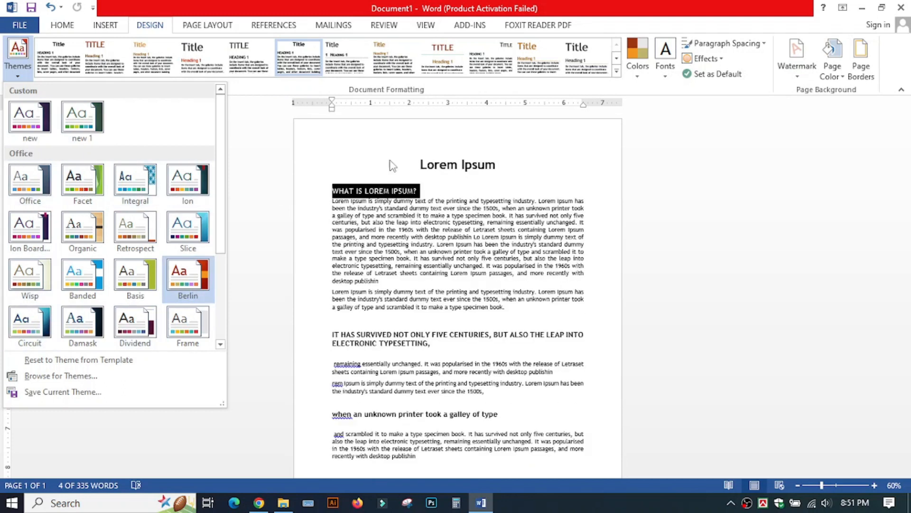
click(386, 215)
click(454, 176)
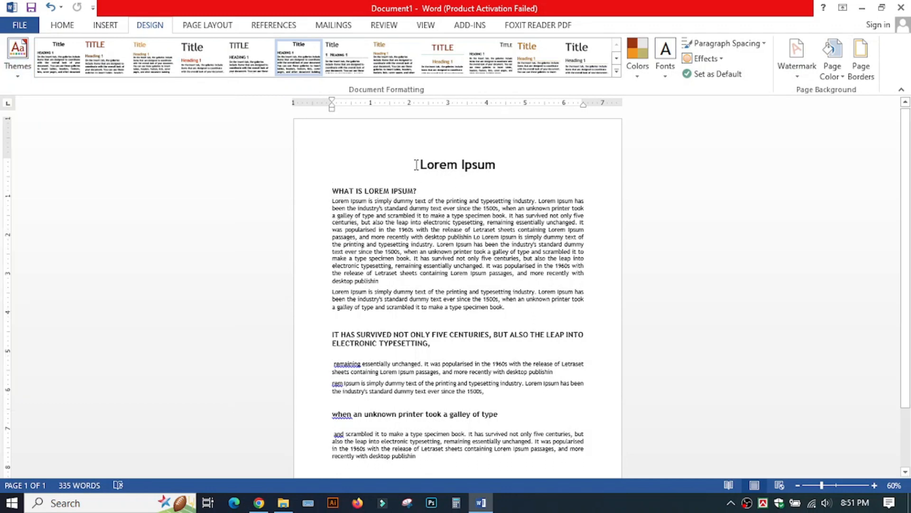
Step: Apply the built-in Centered style set to the document
drag(419, 164, 480, 165)
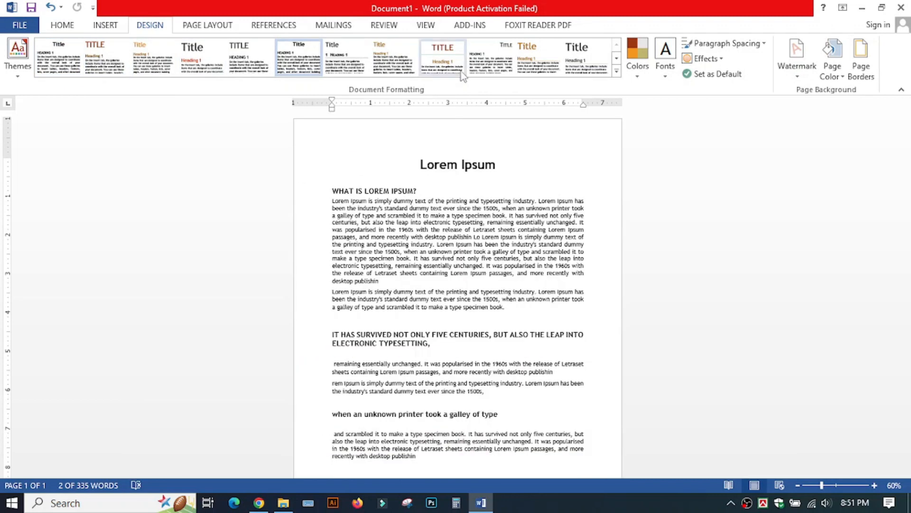
click(616, 71)
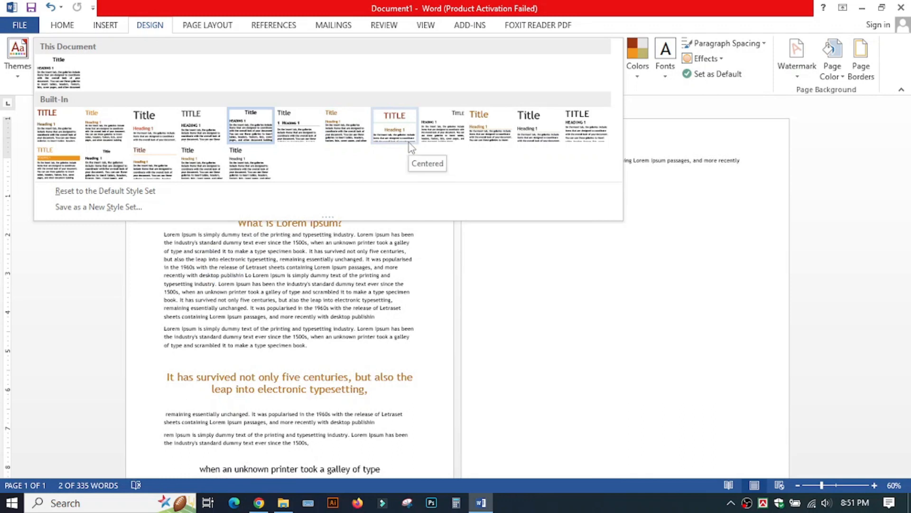
click(395, 125)
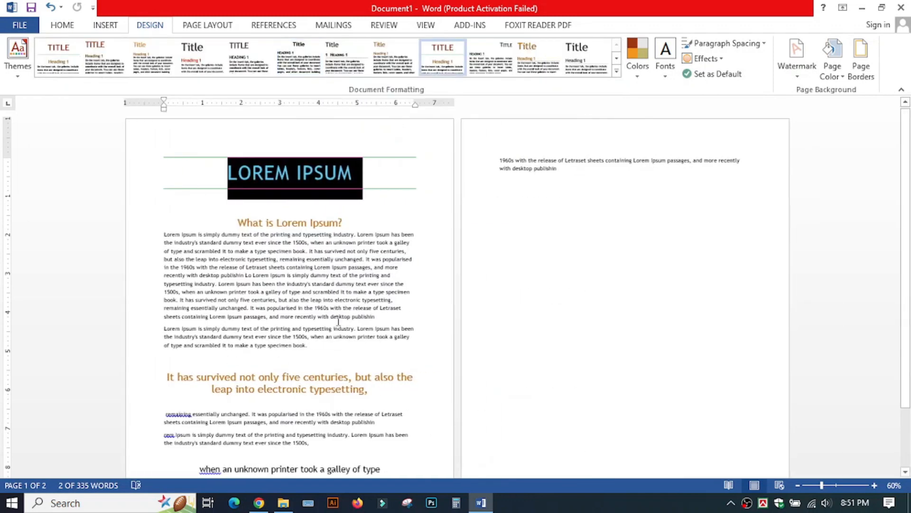
click(341, 234)
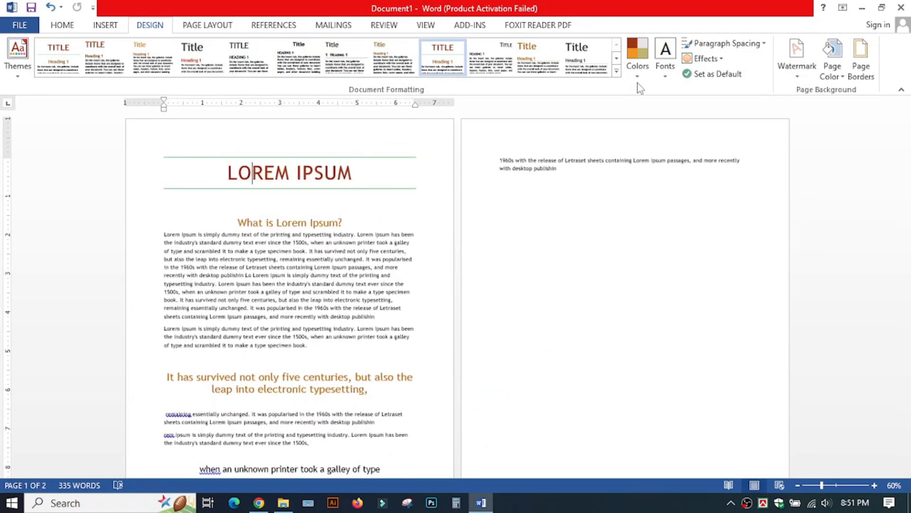
Step: Change the theme colors of the document to the Blue color set
click(394, 194)
click(638, 76)
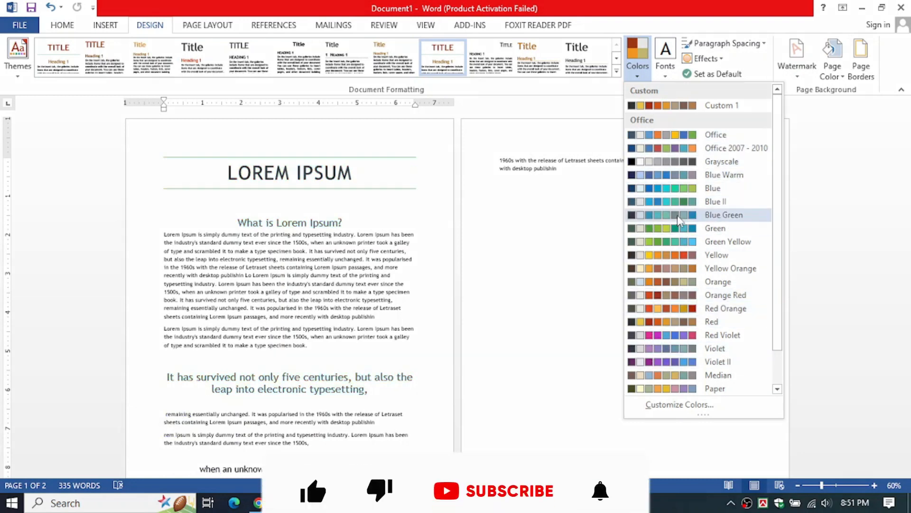
click(675, 190)
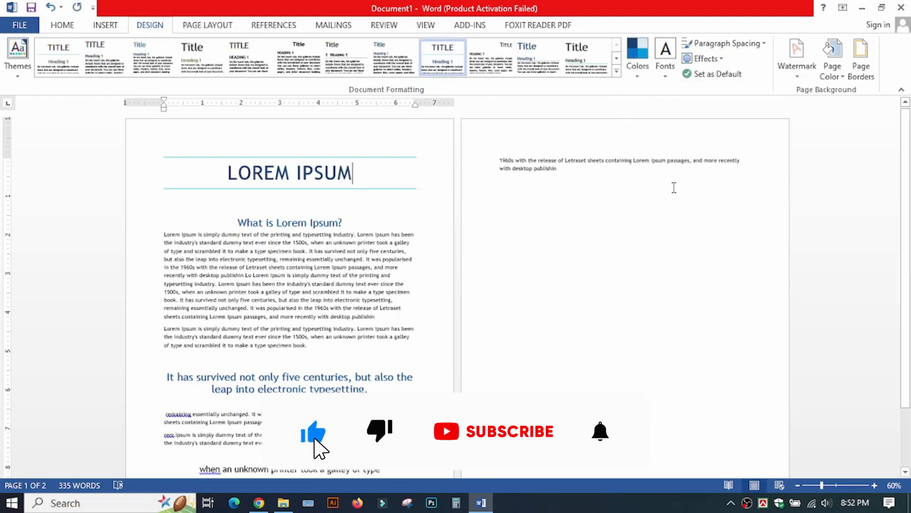
Step: Create a custom theme color set from the current colors and save it under the name Custom 2
click(637, 59)
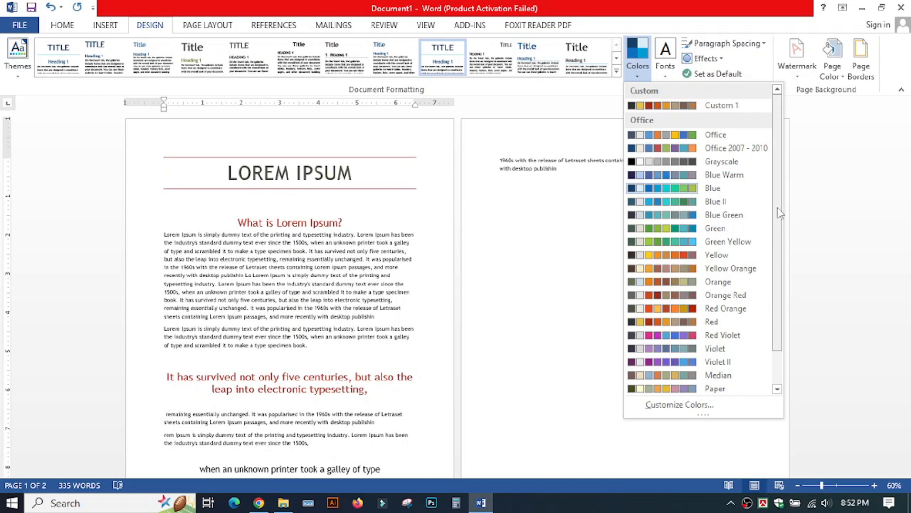
scroll(781, 213, down, 1)
scroll(785, 210, up, 1)
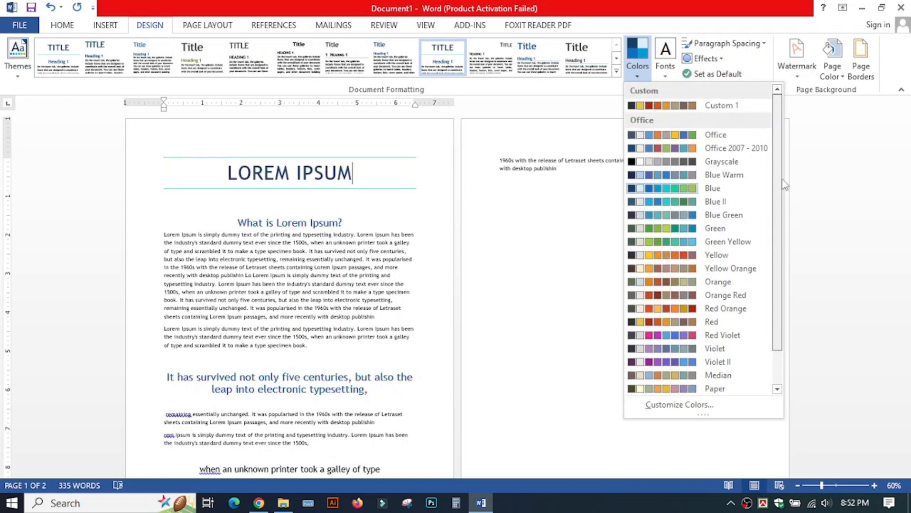
click(670, 405)
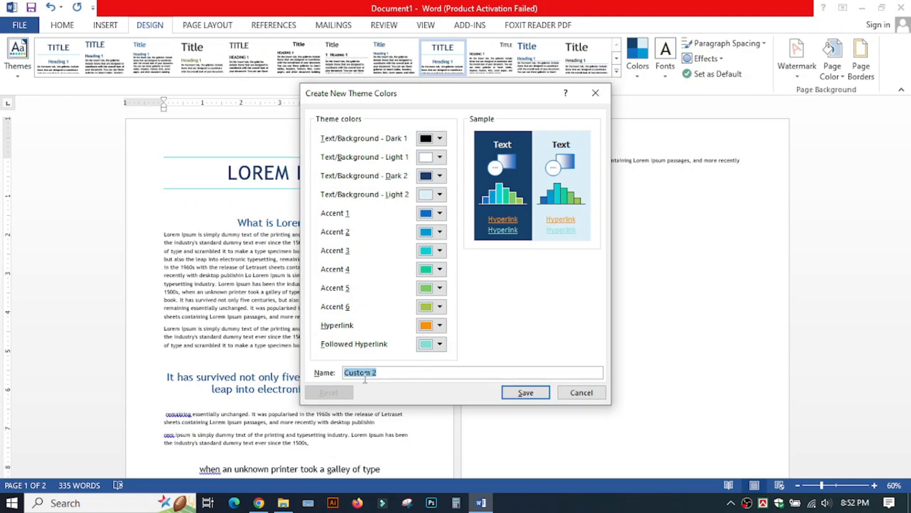
click(526, 393)
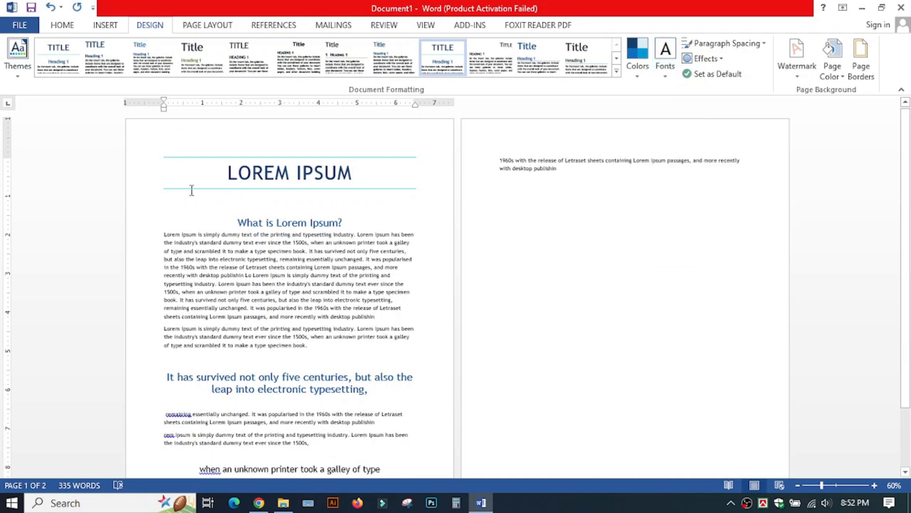
Step: Browse the available theme fonts and preview the Office 2007 - 2010 set on the document, keeping the current fonts
click(665, 55)
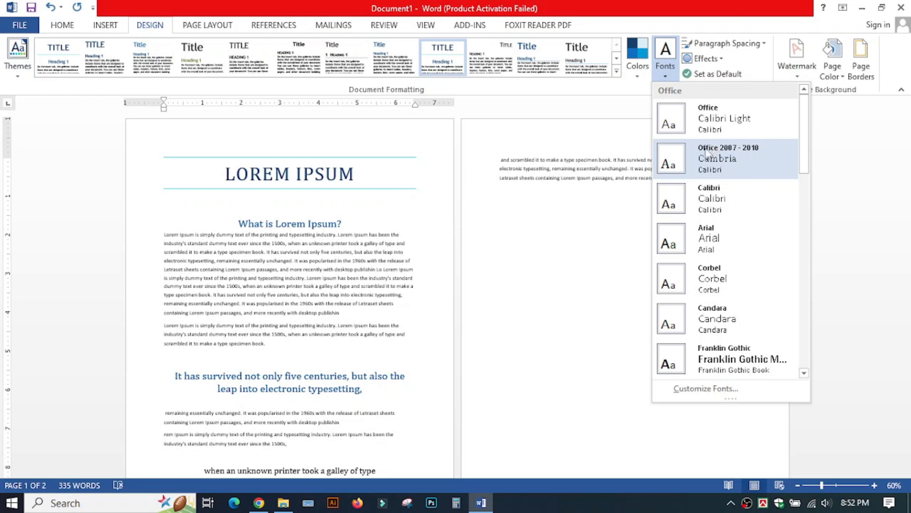
scroll(797, 149, down, 1)
scroll(796, 148, down, 5)
scroll(785, 128, up, 6)
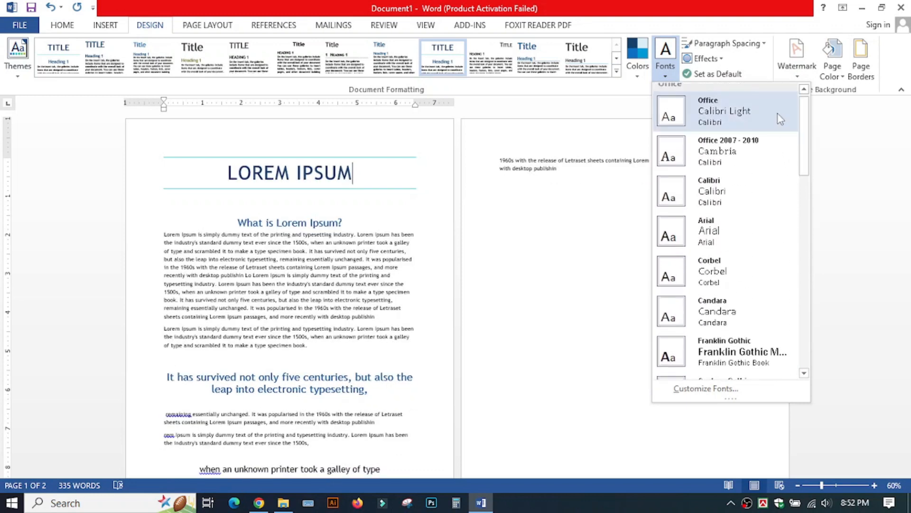
click(781, 119)
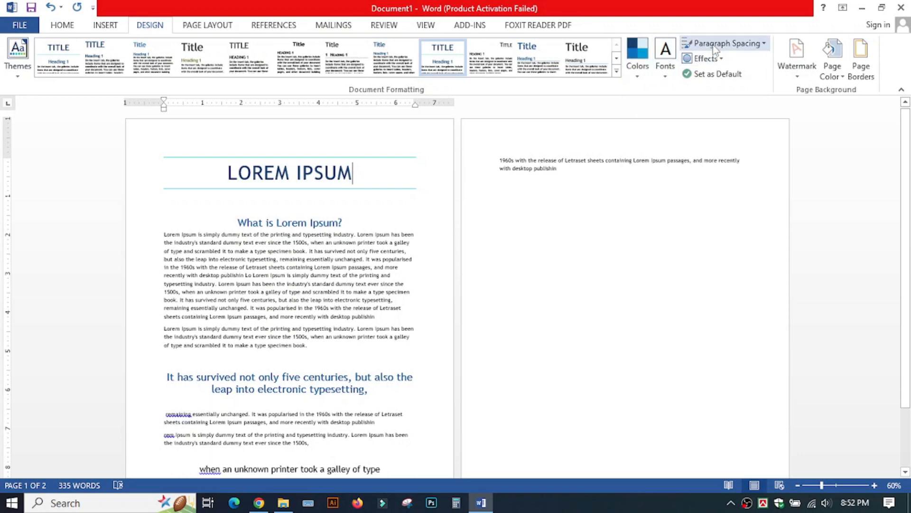
Step: Select the first body paragraph and set the document's paragraph spacing to No Paragraph Space
drag(150, 236, 376, 316)
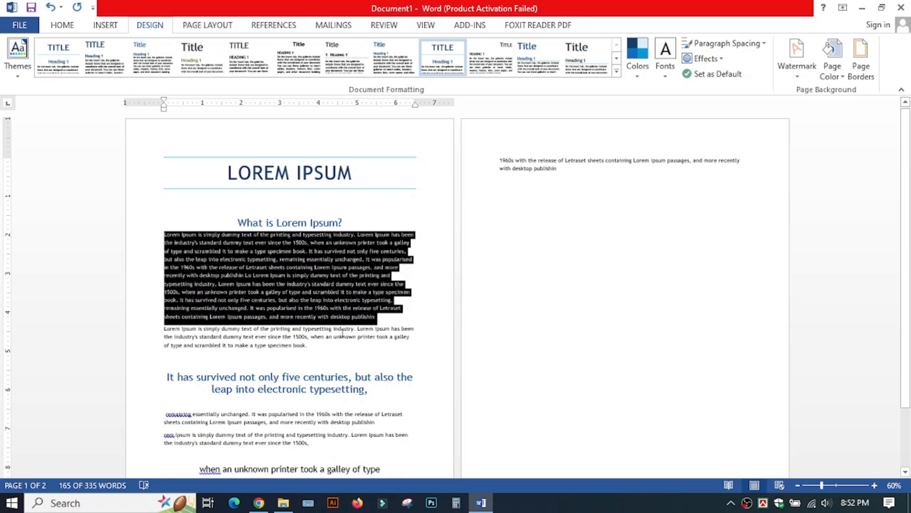
click(722, 43)
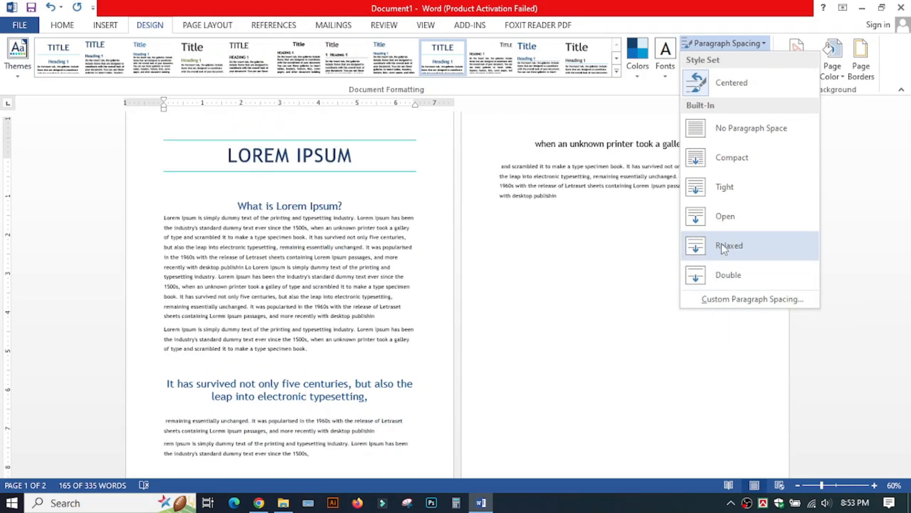
click(722, 243)
click(535, 268)
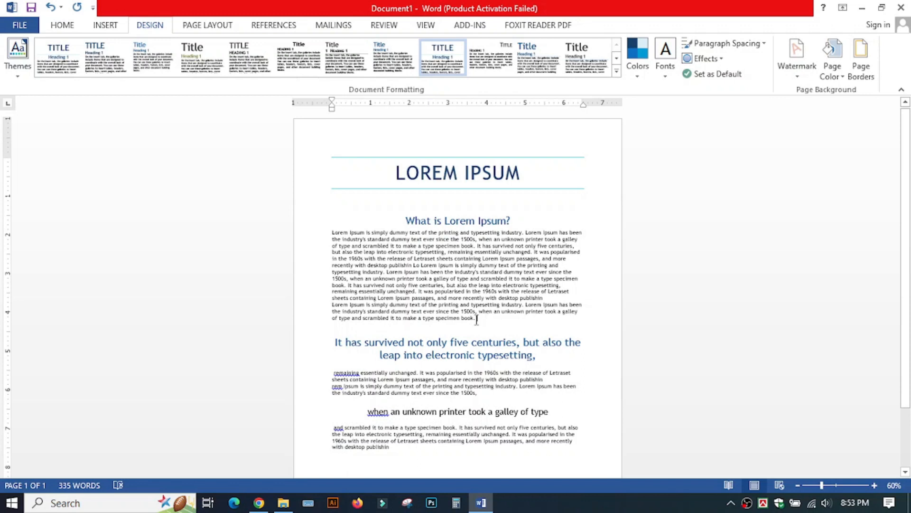
Step: Select the "What is Lorem Ipsum?" heading together with the two body paragraphs below it
drag(477, 319, 409, 221)
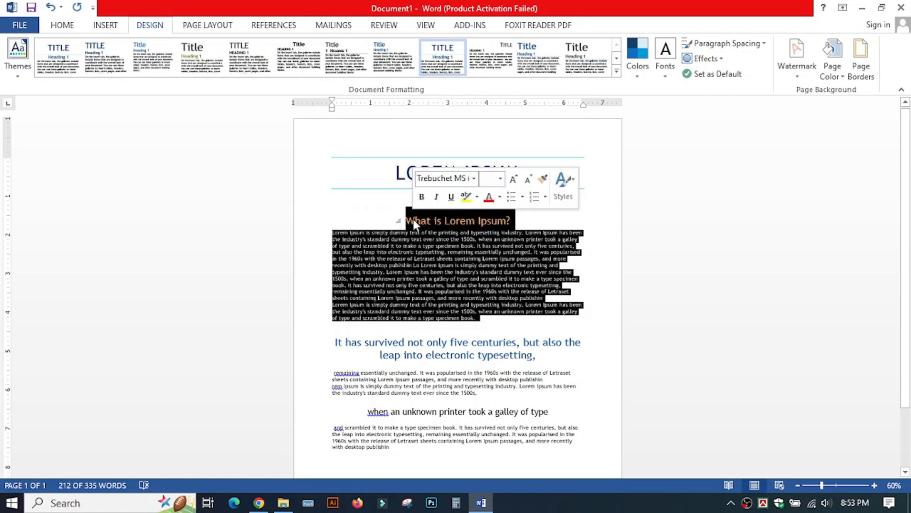
click(488, 320)
drag(488, 319, 412, 222)
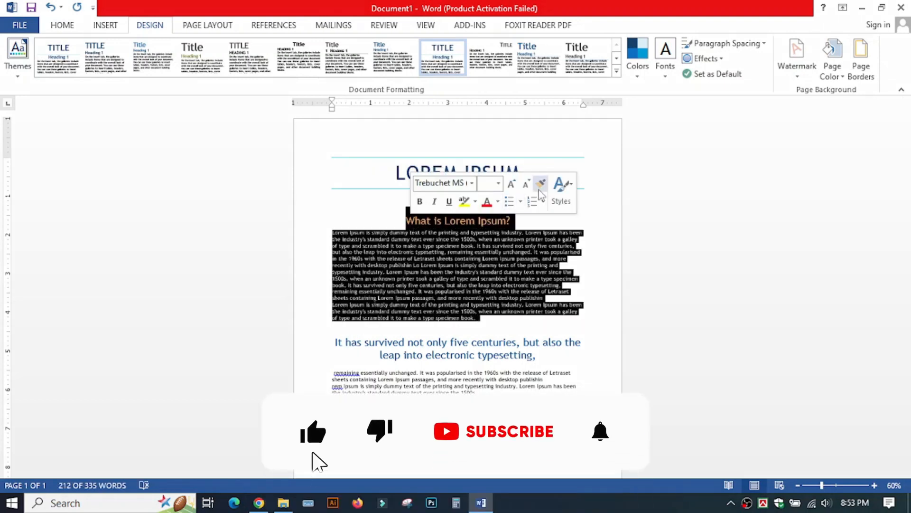